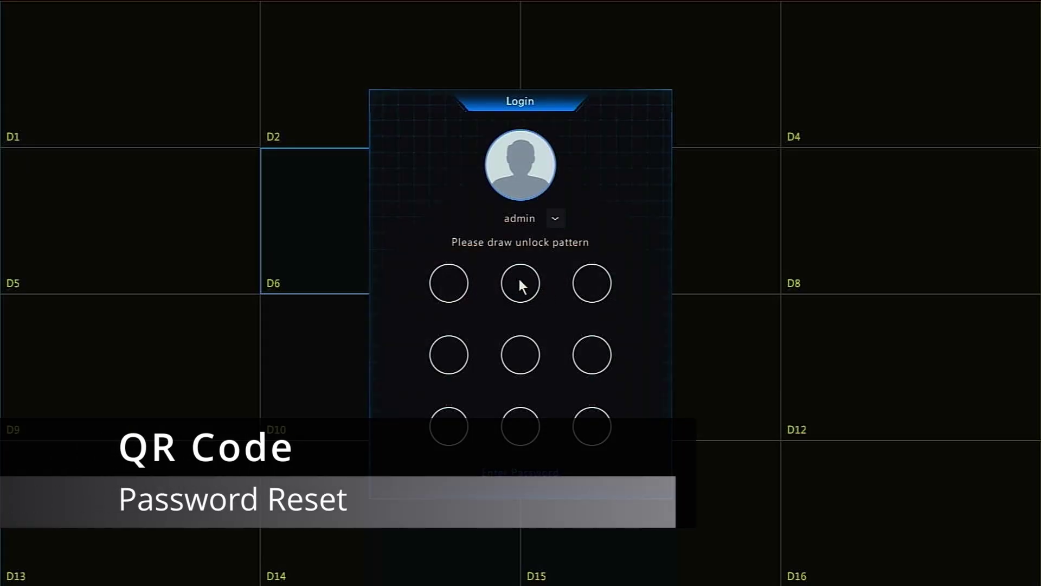
Try an unlock pattern for the admin account, and start forgotten-password recovery from the password login
mouse_move(519, 280)
mouse_down()
mouse_move(519, 350)
mouse_move(609, 359)
mouse_up()
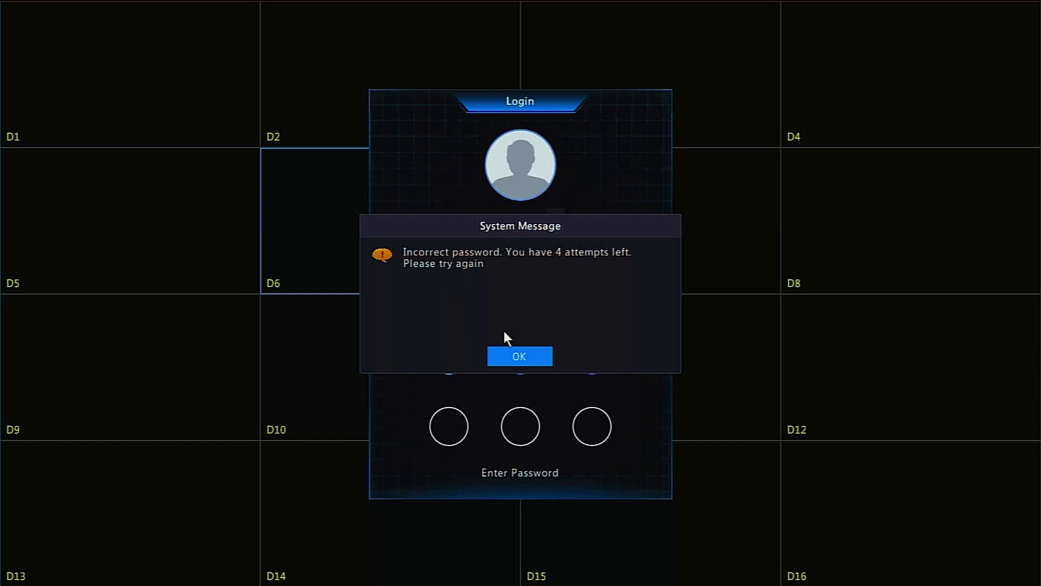
click(515, 358)
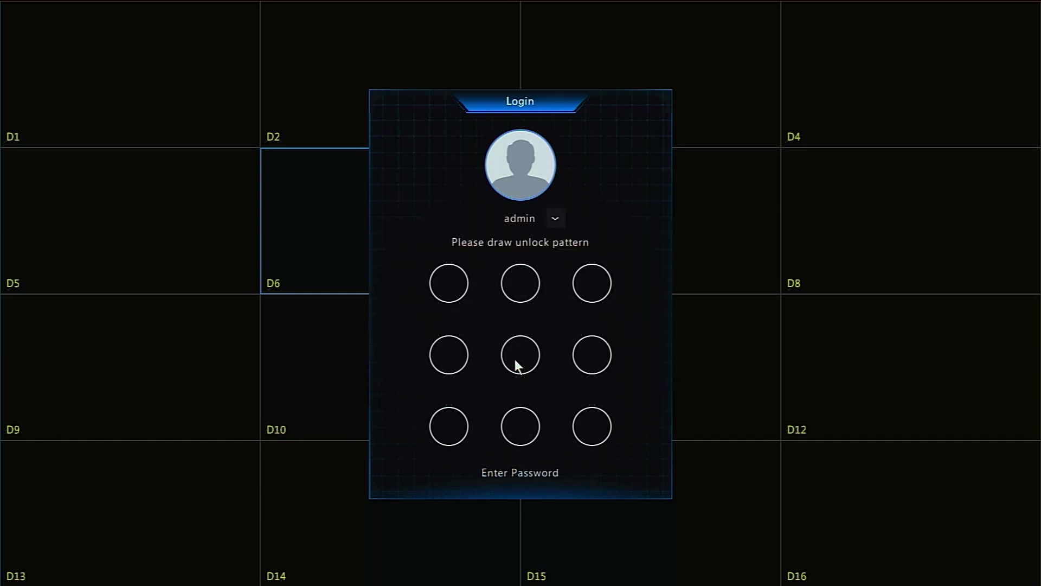
click(531, 471)
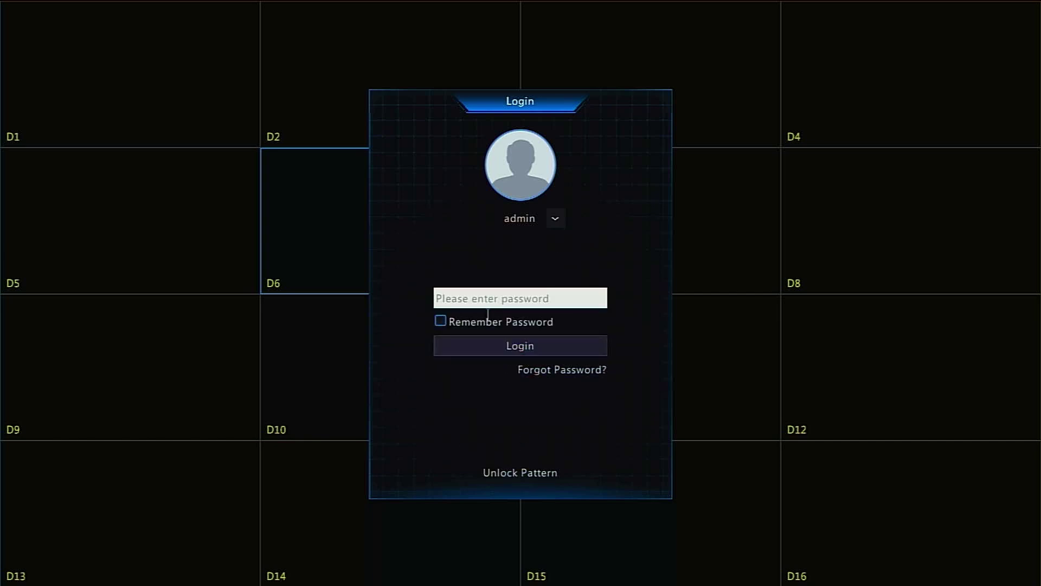
click(551, 374)
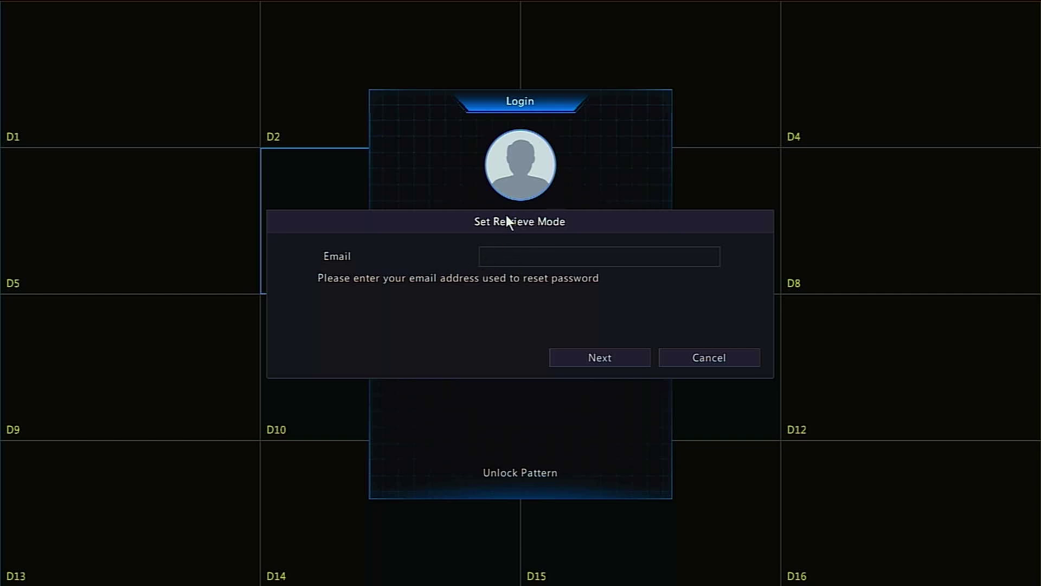
Enter the recovery email address for resetting the admin password
click(527, 260)
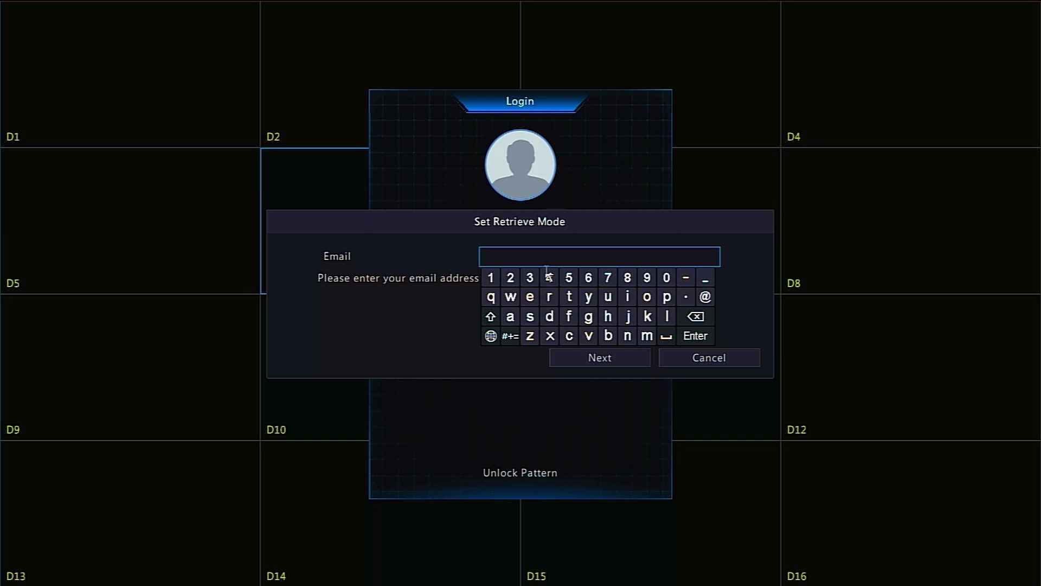
click(511, 316)
click(608, 336)
click(569, 336)
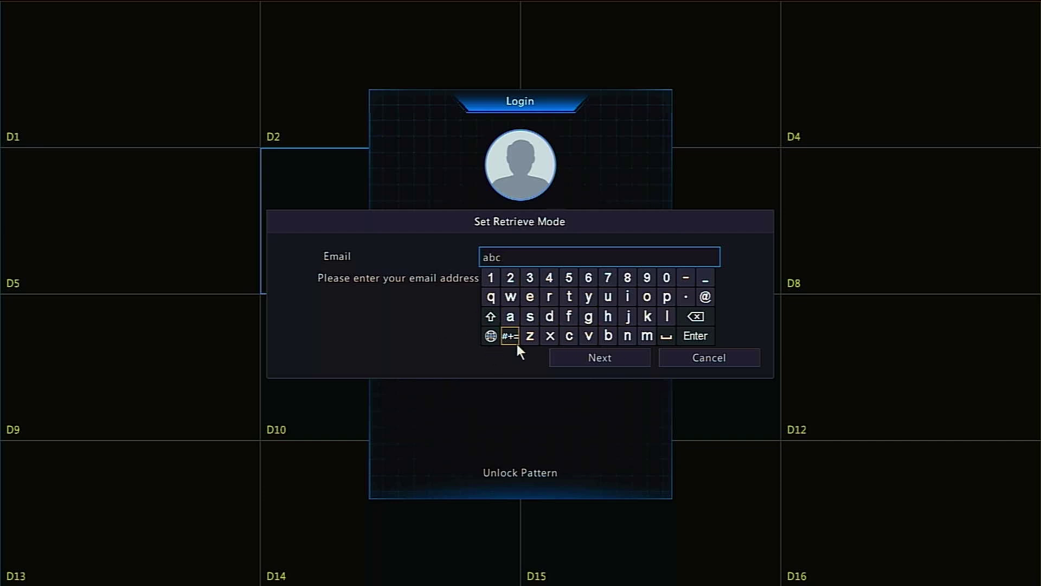
click(705, 297)
click(529, 279)
click(686, 296)
click(568, 336)
click(666, 278)
click(647, 335)
click(695, 336)
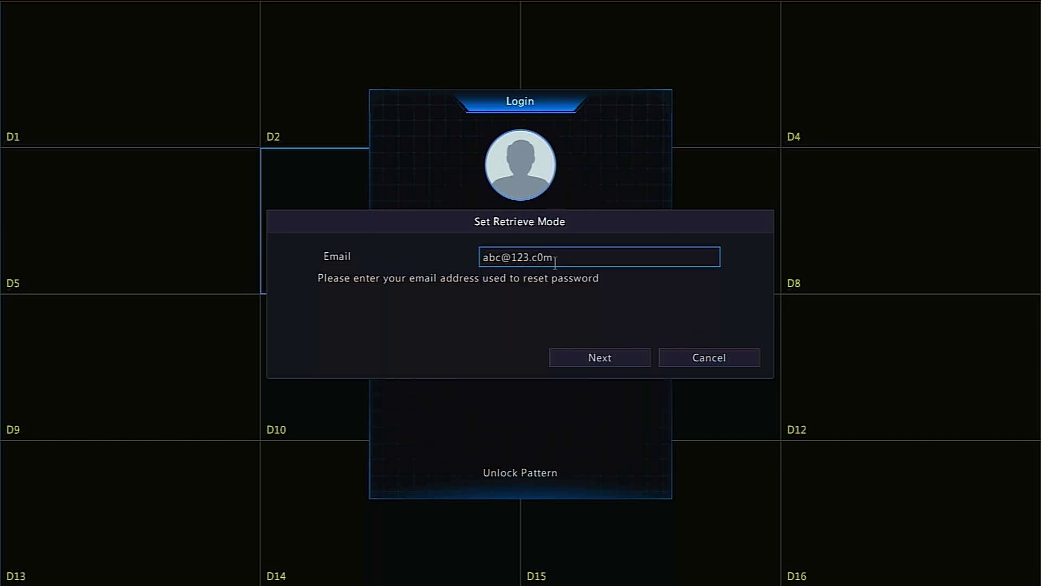
Correct the mistyped letter in the recovery email's domain ending and continue to the next recovery stage
click(544, 257)
click(696, 316)
click(646, 297)
click(695, 335)
click(621, 358)
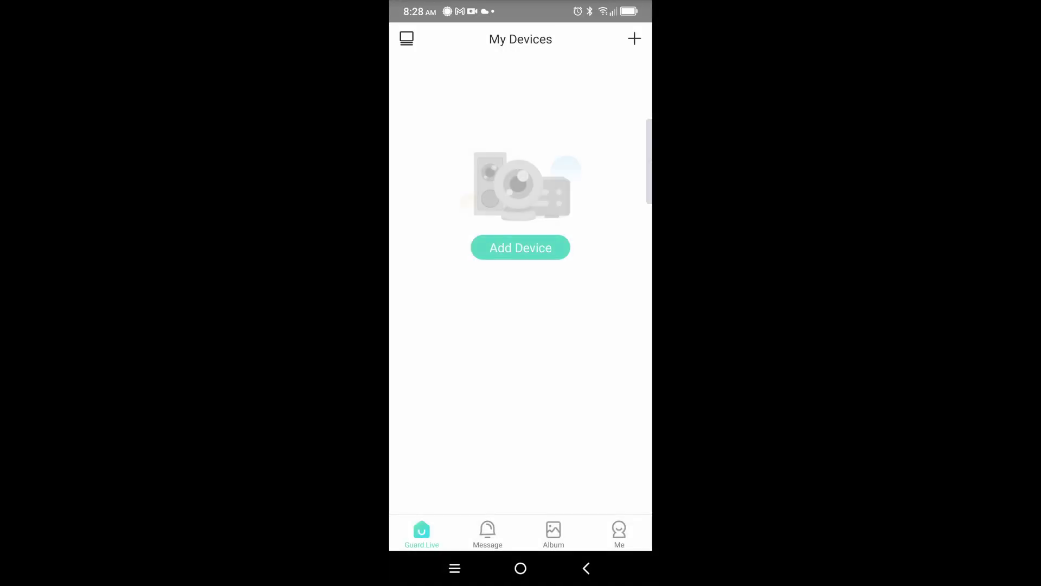
Switch to the Guard Live phone app and open its Forget Device Password tool
click(618, 531)
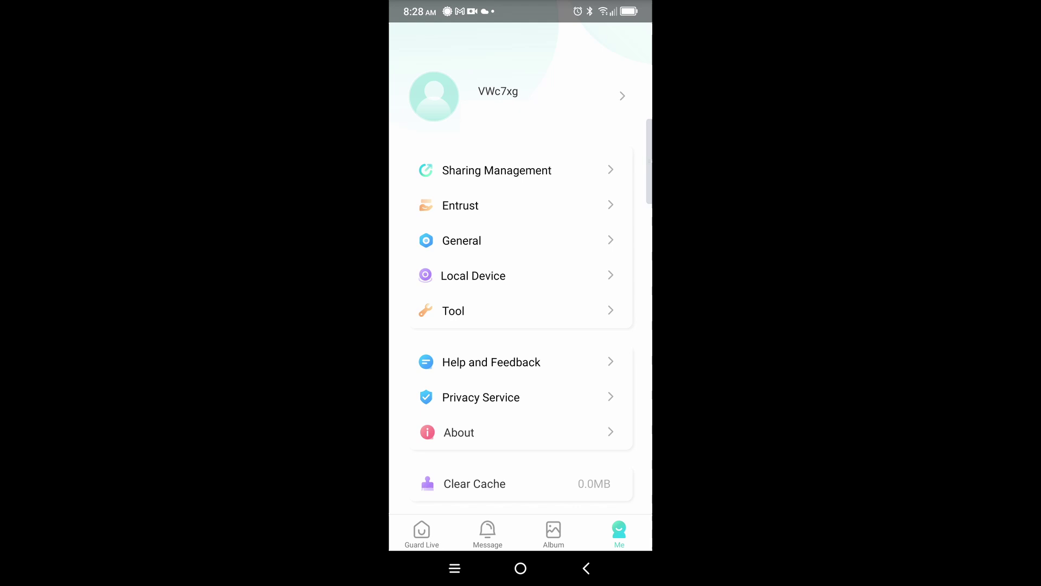
click(453, 311)
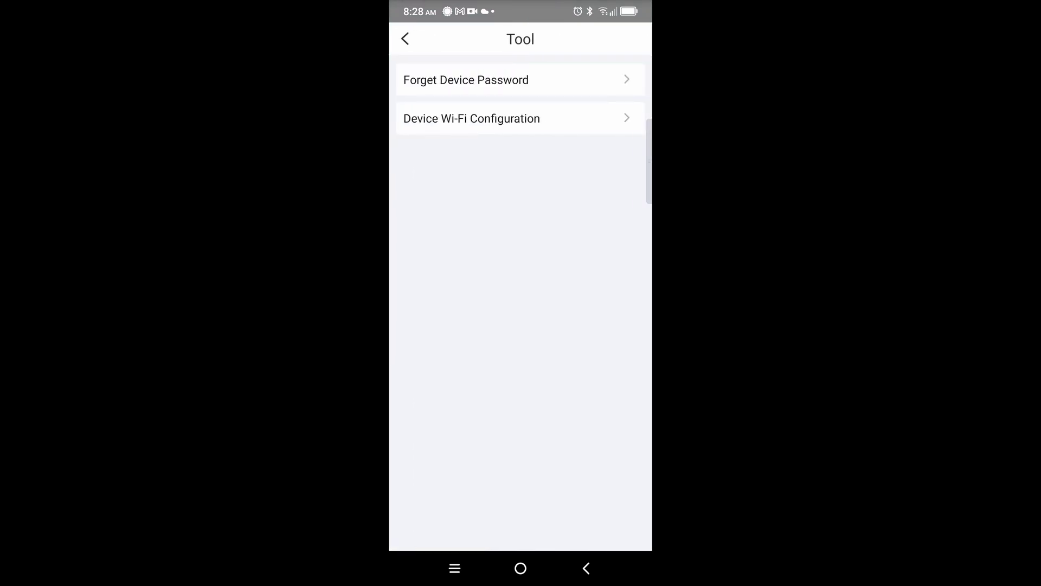
click(539, 83)
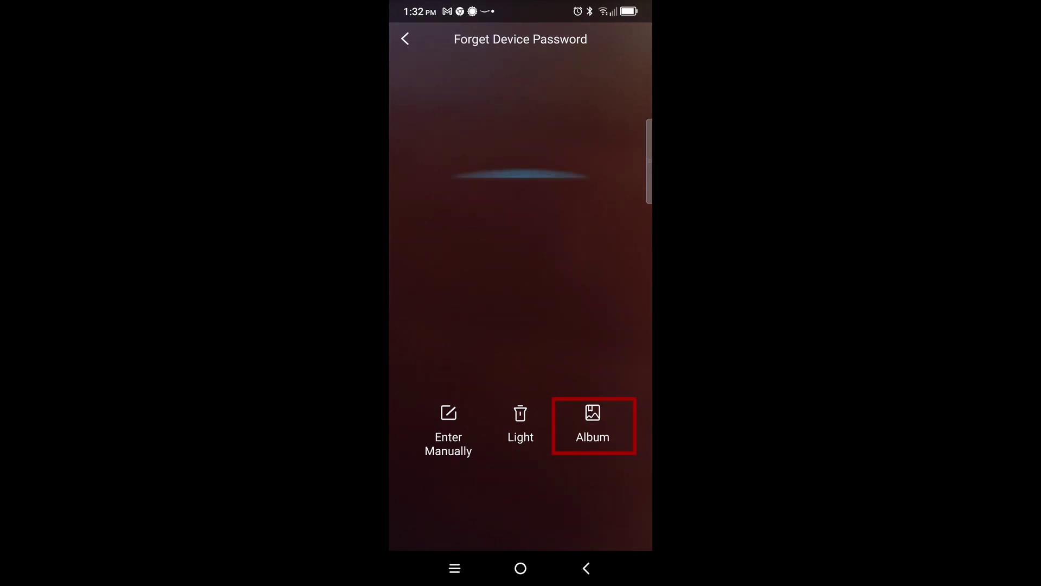
Load the saved QR code screenshot from the phone's Gallery and request the password email for the registered address
click(592, 420)
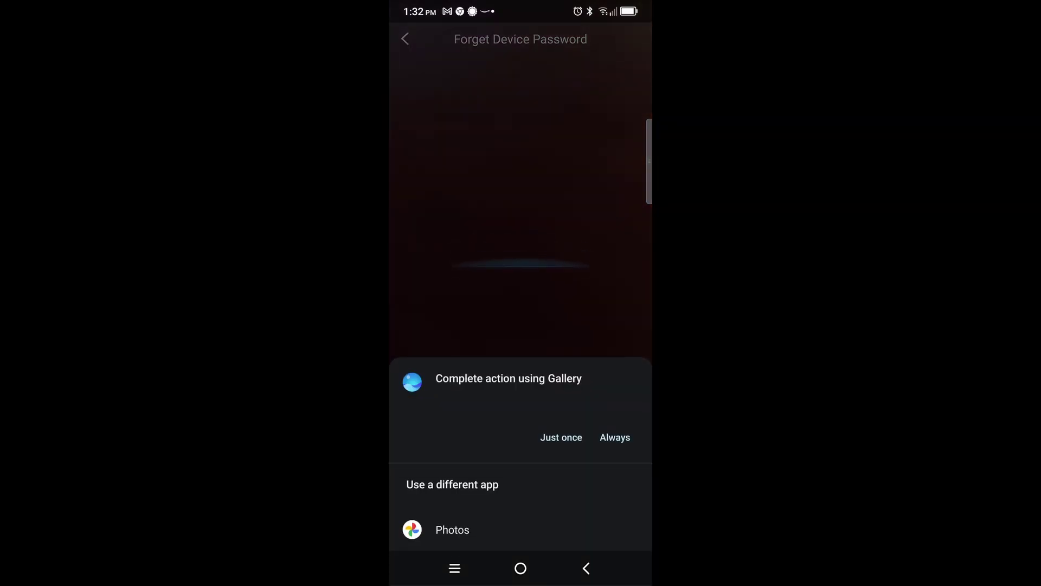
click(564, 437)
click(613, 122)
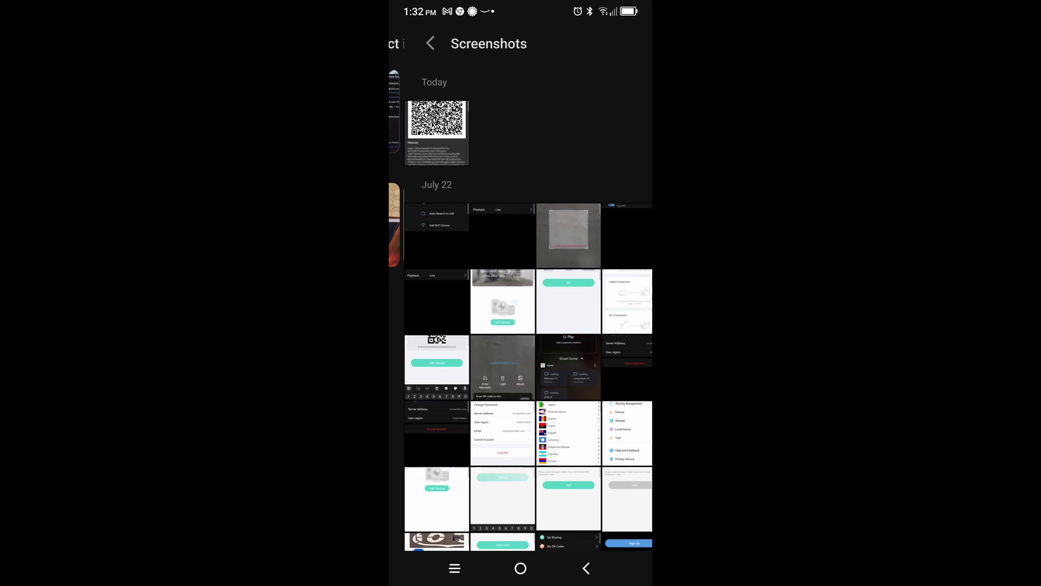
click(422, 132)
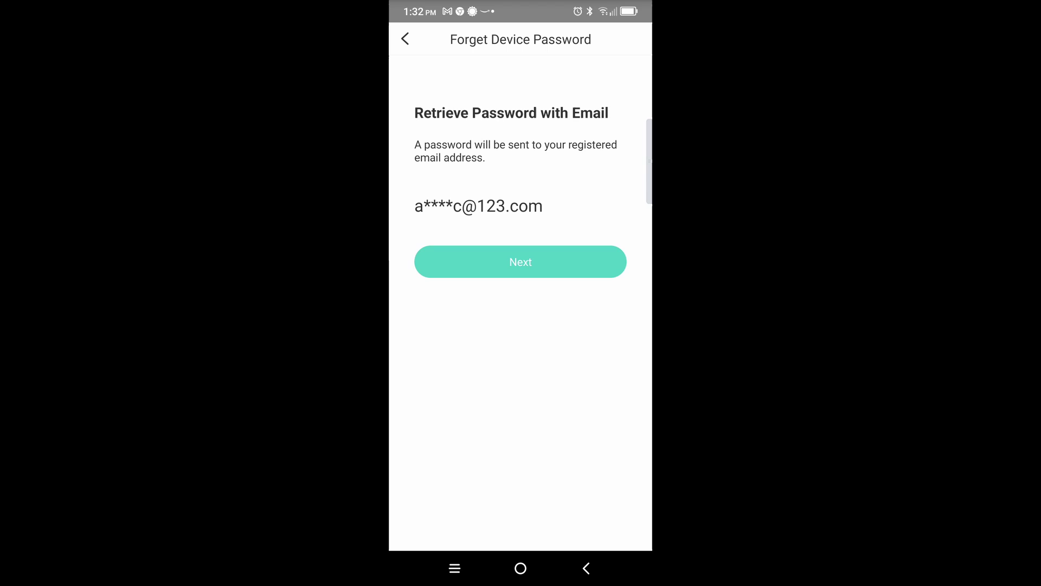
click(632, 248)
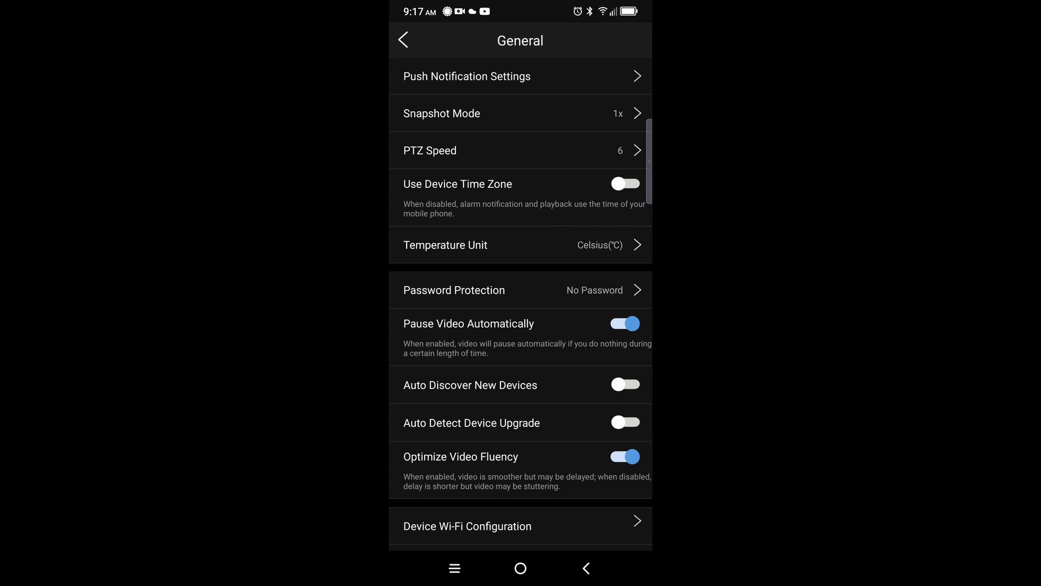
Open Forgot Device Password from the other phone app's general settings and acknowledge the QR scanning instructions
scroll(518, 372, down, 3)
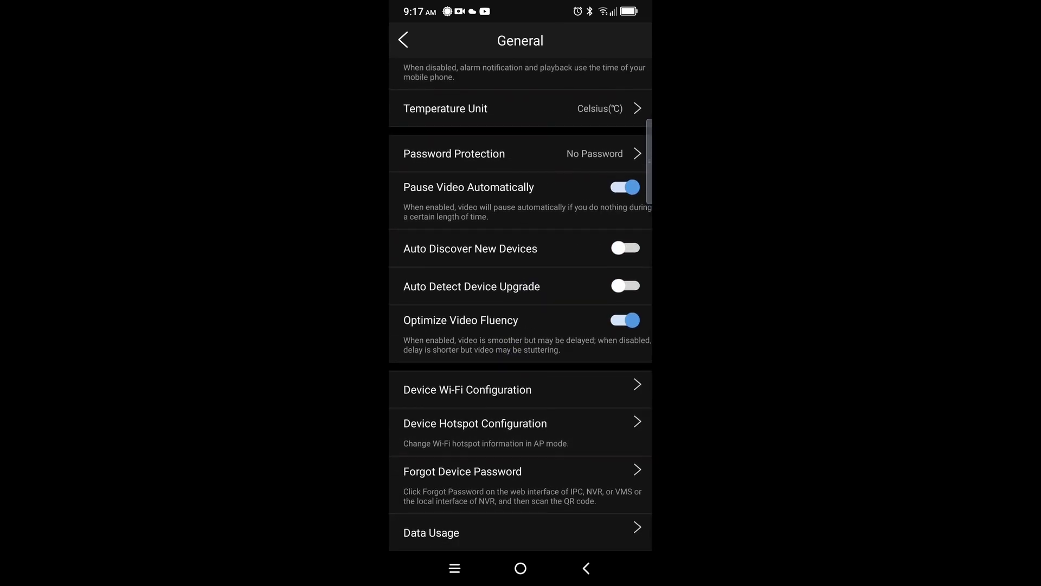
click(501, 482)
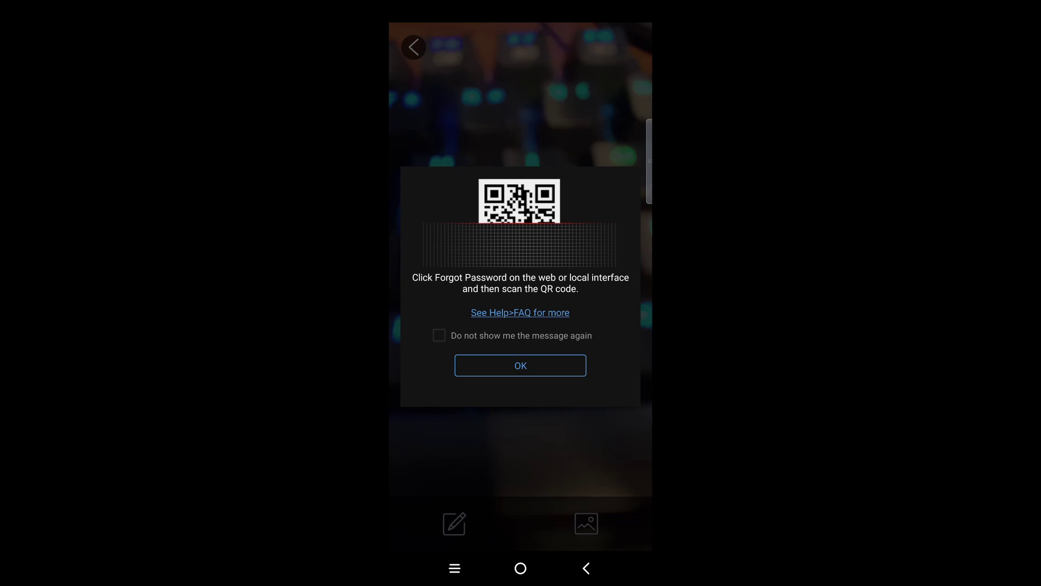
click(521, 365)
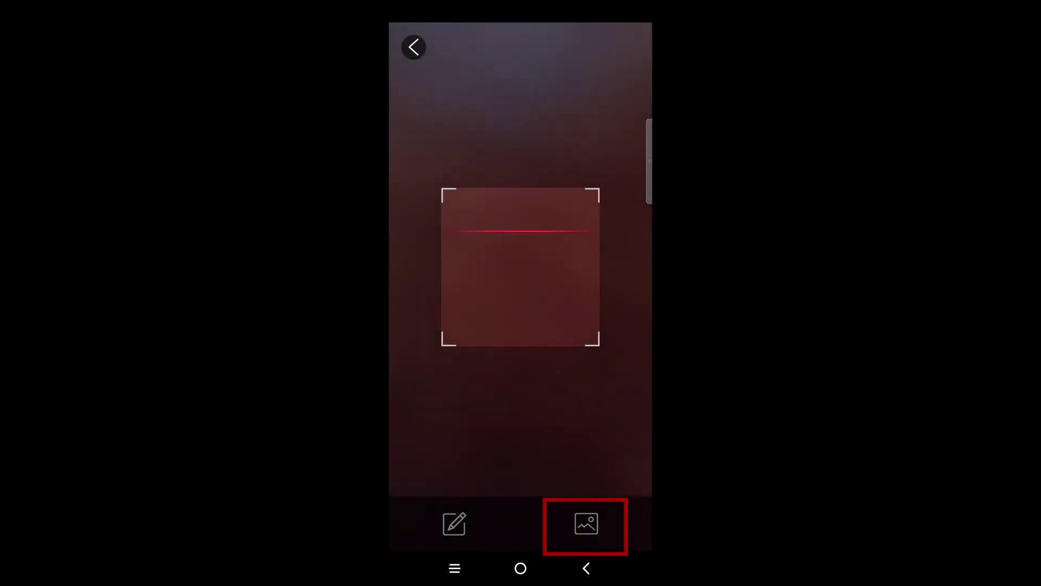
Scan the QR code from the Gallery's Screenshots album and confirm sending the password to the registered email
click(586, 523)
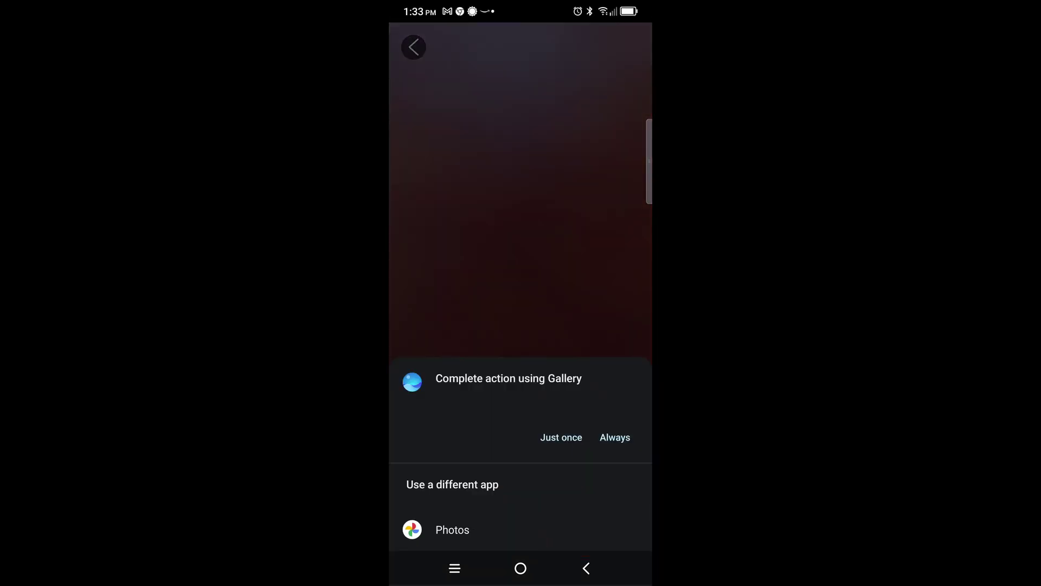
click(561, 438)
click(607, 111)
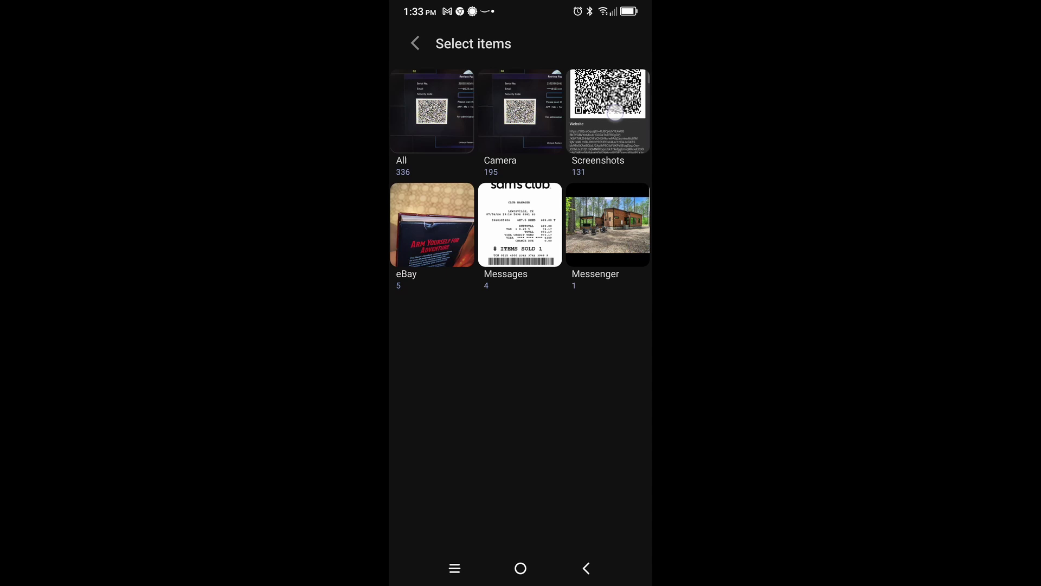
click(427, 127)
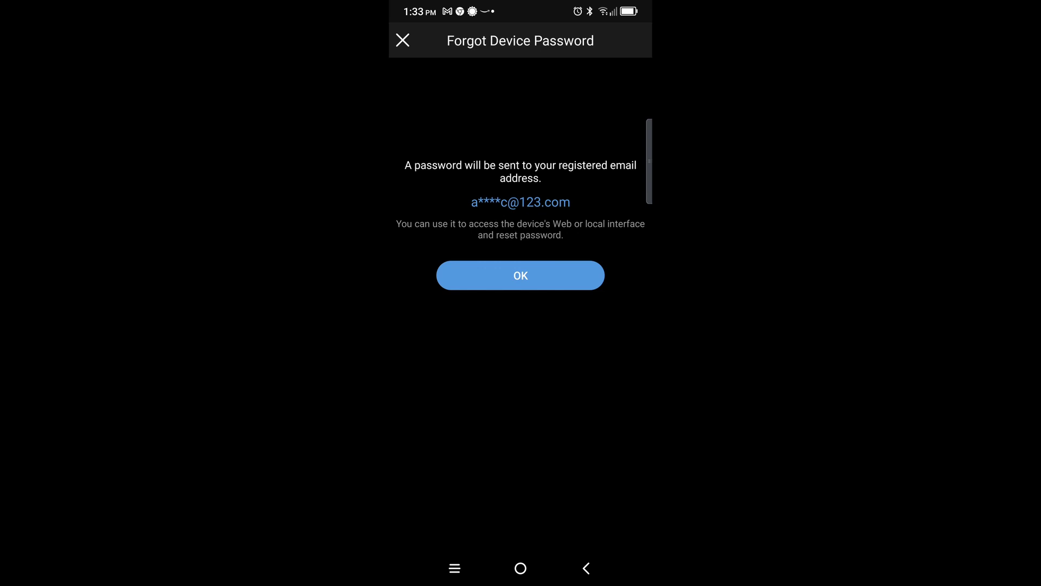
click(630, 252)
click(520, 275)
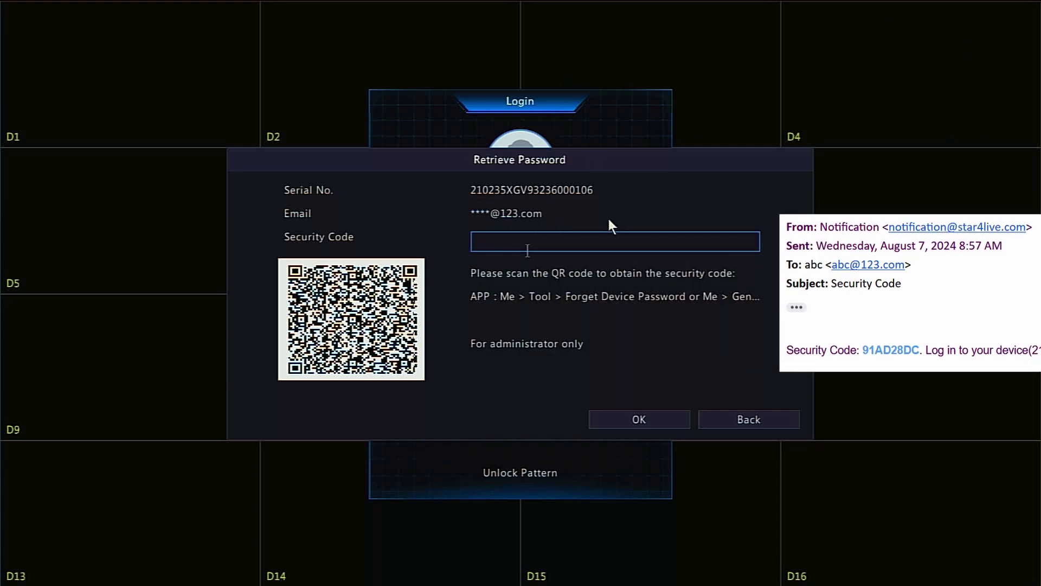
Enter the emailed security code in the recorder's Retrieve Password dialog and submit it
click(528, 244)
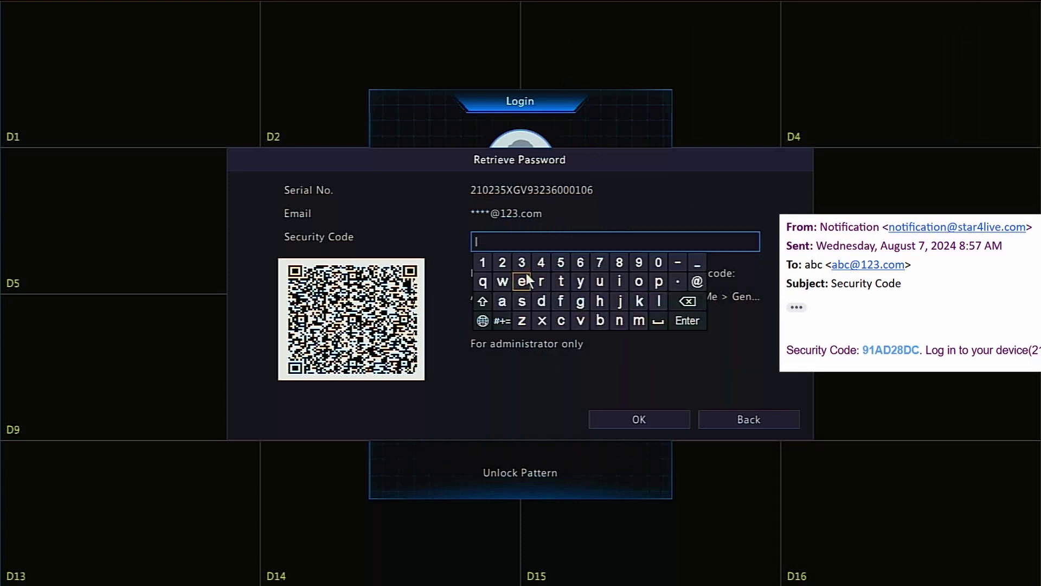
click(482, 266)
click(482, 300)
click(502, 301)
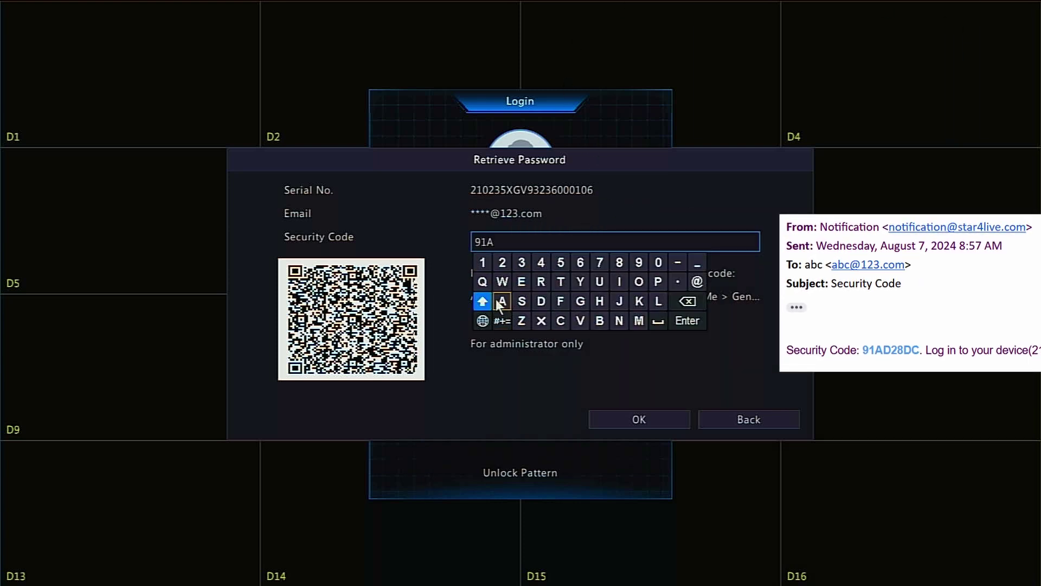
click(545, 304)
click(619, 262)
click(541, 301)
click(560, 321)
click(696, 322)
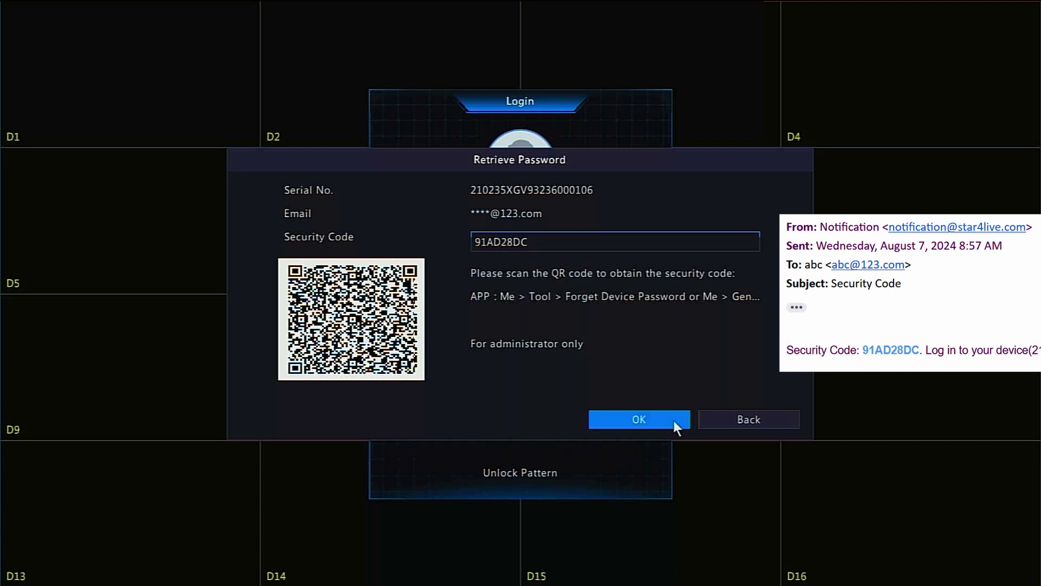
click(675, 422)
Enter a new password for the admin account in the Change Password dialog
click(510, 259)
click(510, 320)
click(606, 340)
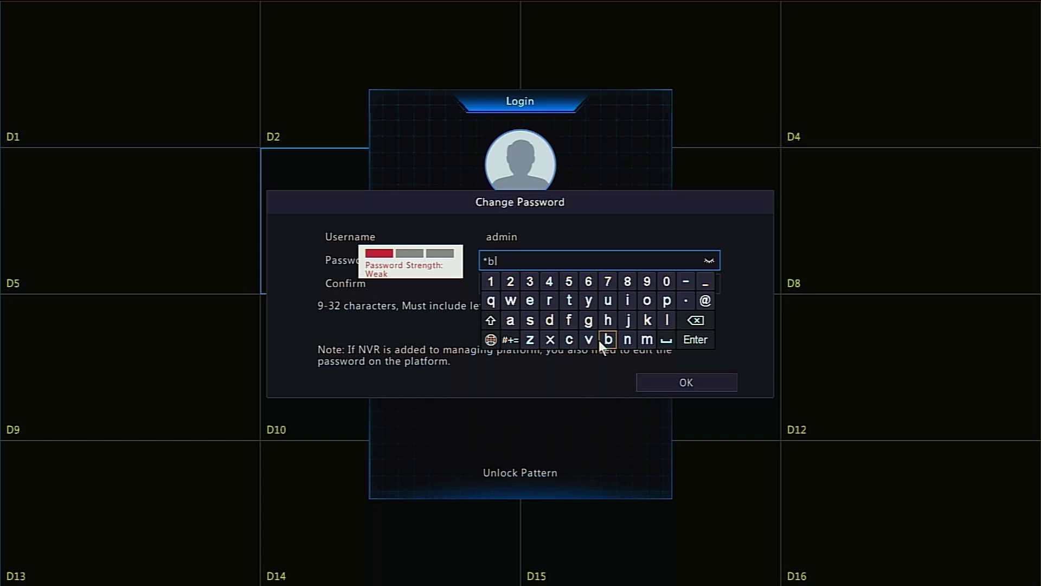
click(549, 320)
click(490, 281)
click(510, 281)
click(530, 281)
click(546, 279)
click(509, 339)
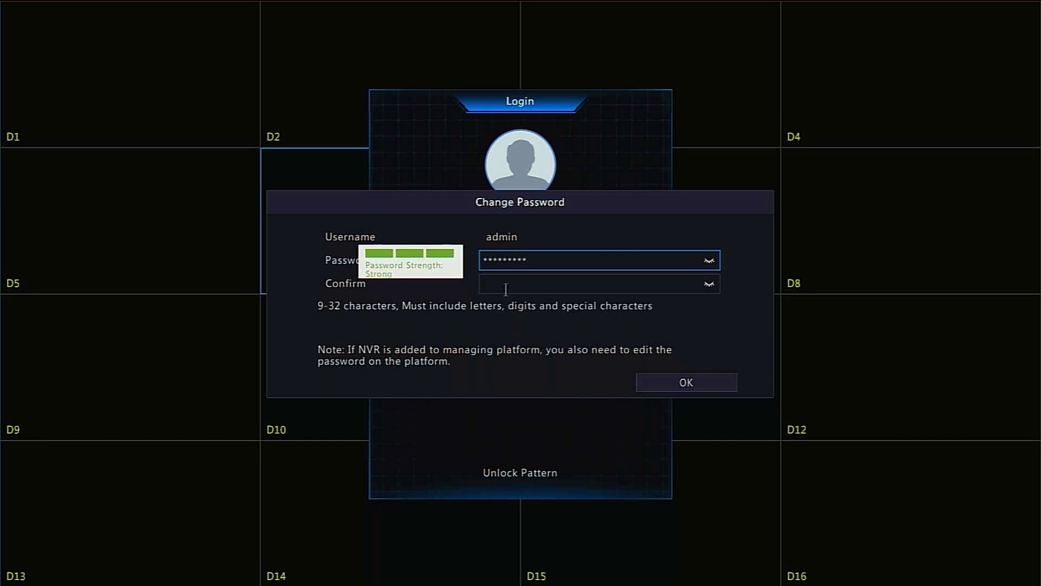
Repeat the new admin password in the confirmation field
click(505, 289)
click(608, 363)
click(570, 362)
click(549, 344)
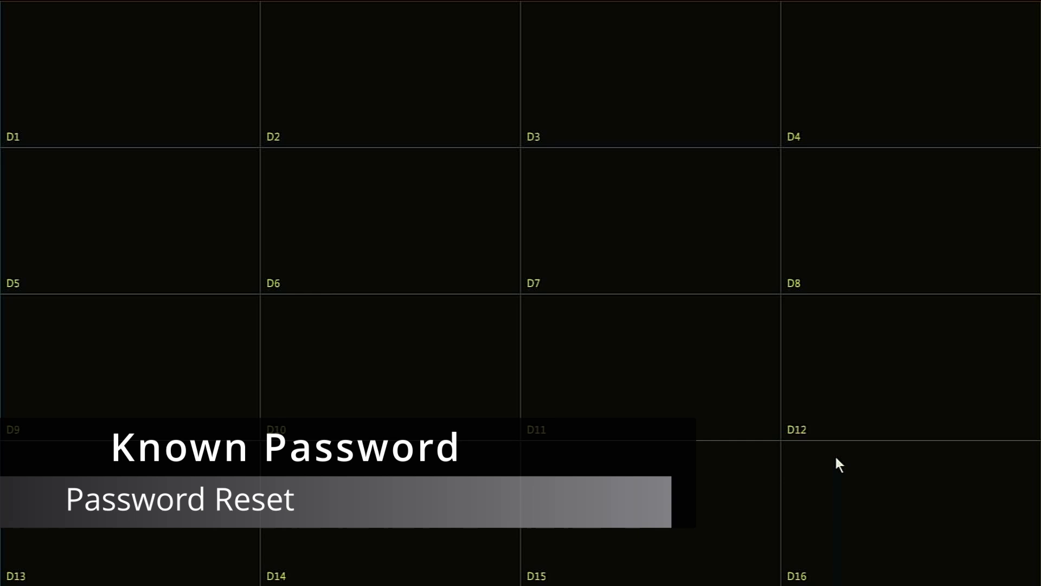
Open the admin account for editing in the recorder's system user settings
right_click(539, 243)
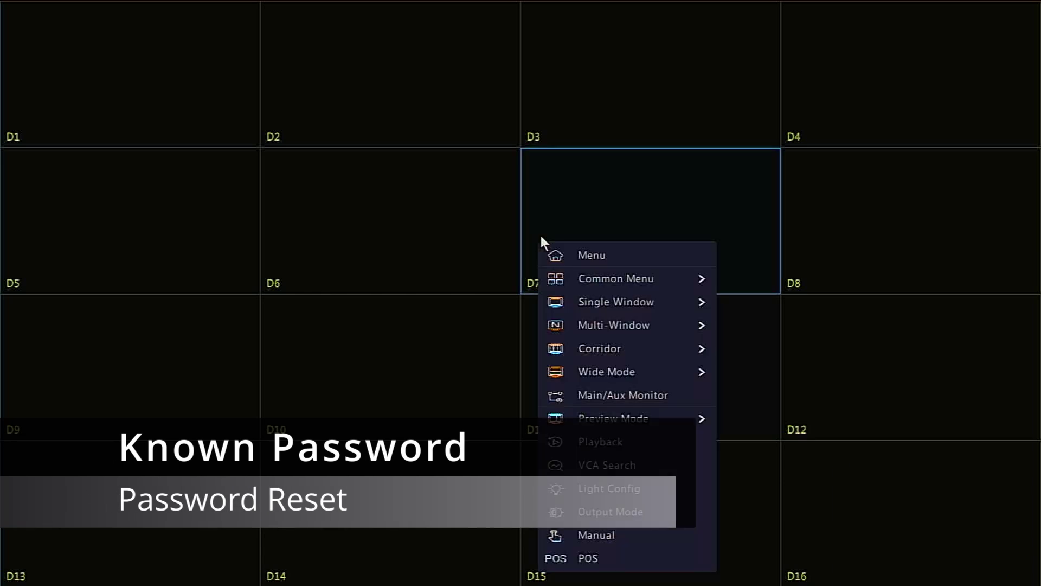
click(597, 256)
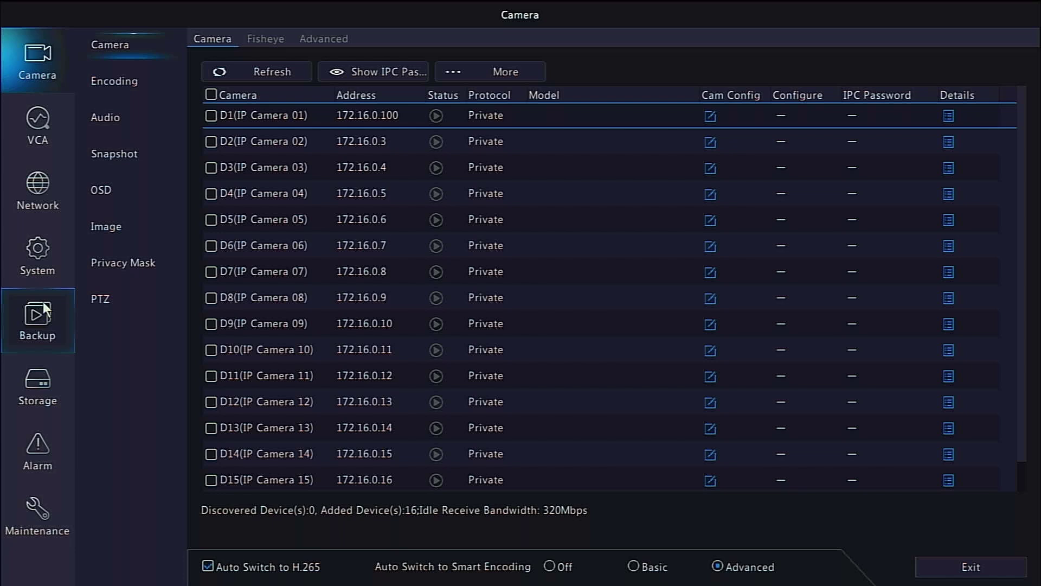
click(37, 269)
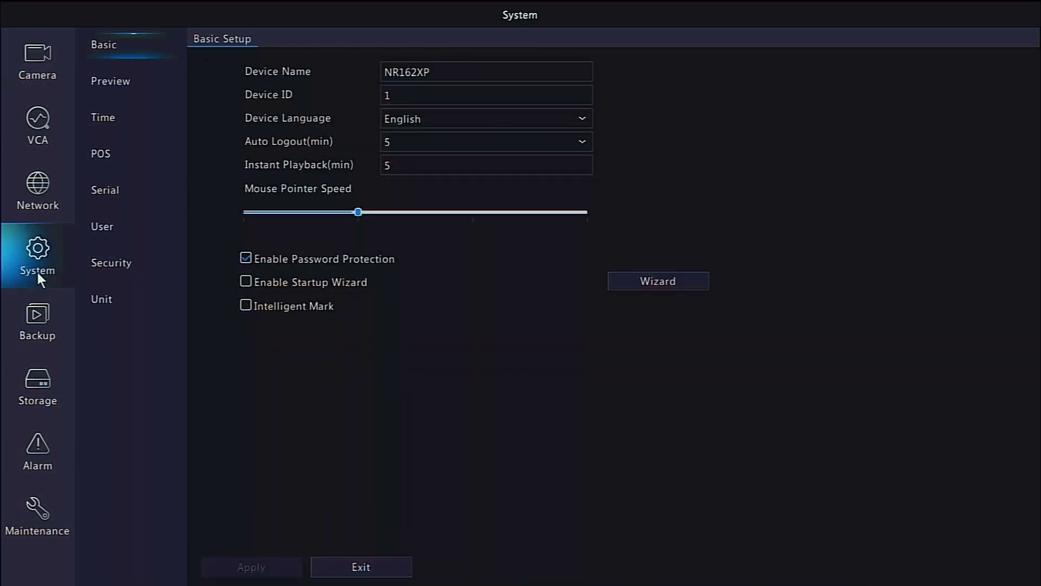
click(134, 226)
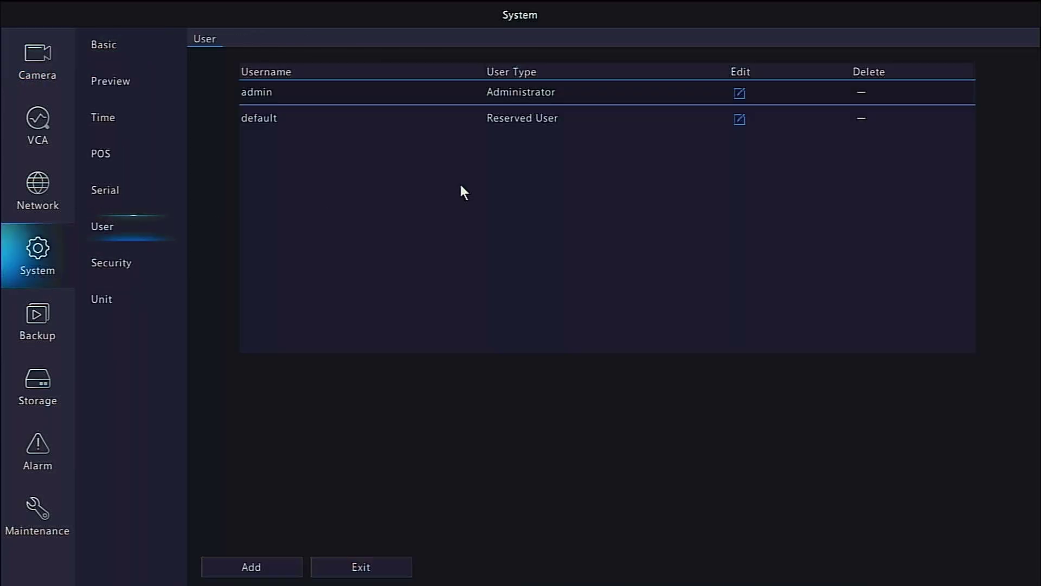
click(739, 94)
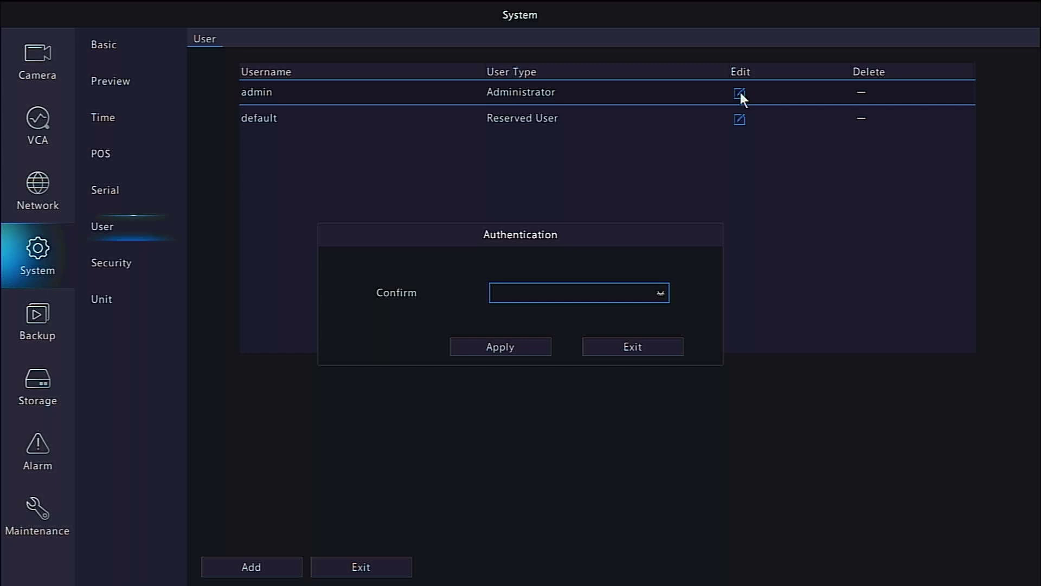
Enter the current admin password in the Authentication dialog and apply it to unlock editing of the admin account
click(533, 293)
click(521, 353)
click(540, 372)
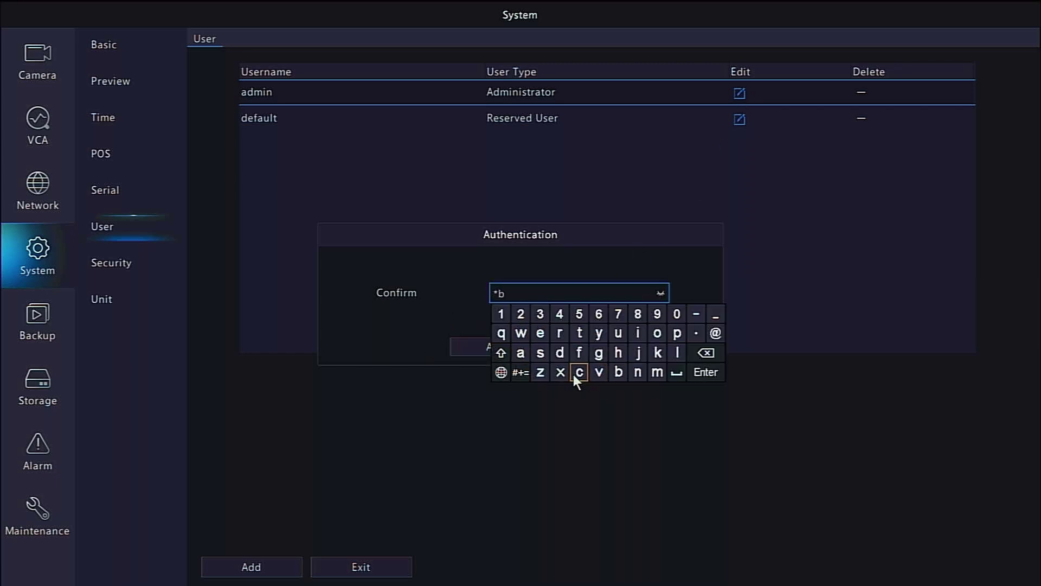
click(579, 372)
click(560, 352)
click(521, 372)
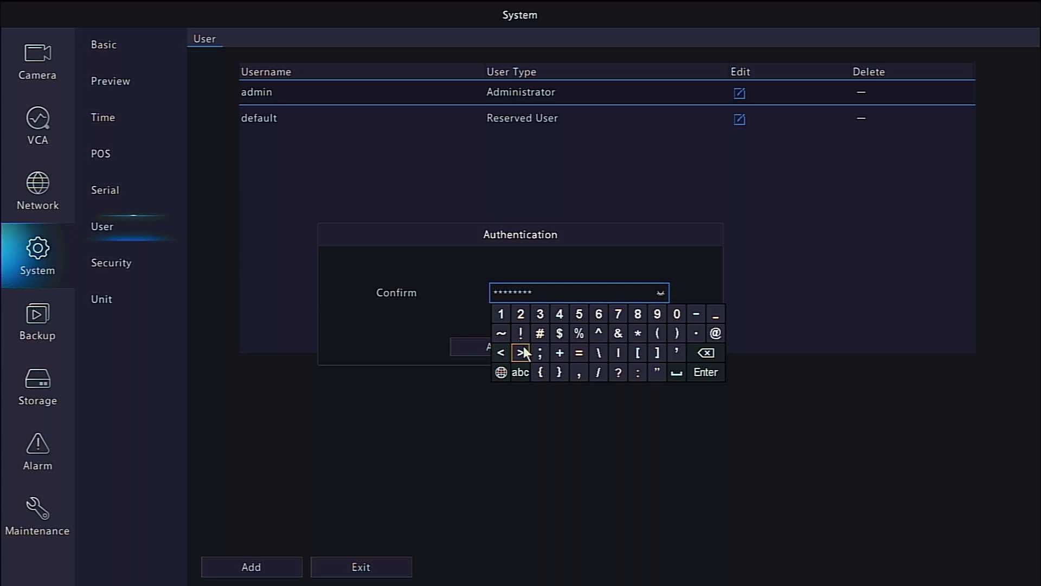
click(521, 332)
click(705, 372)
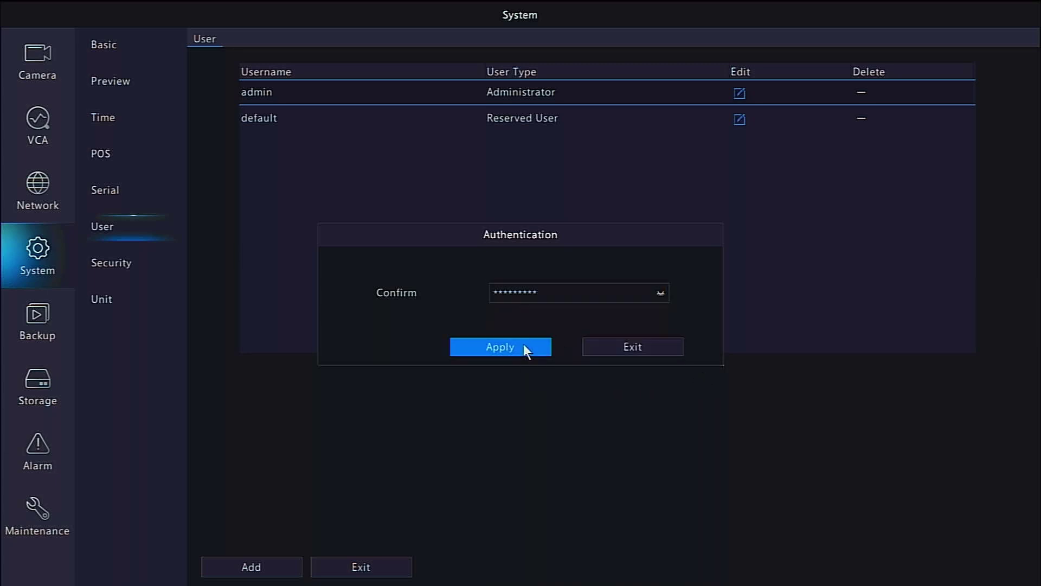
click(523, 344)
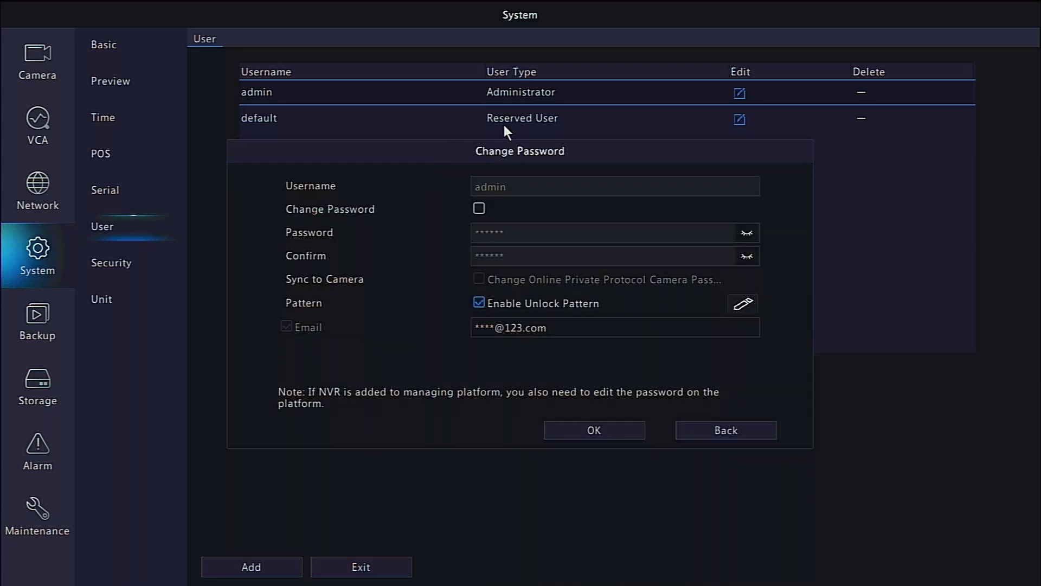
Enable the Change Password option for the admin account and enter a new password
click(480, 209)
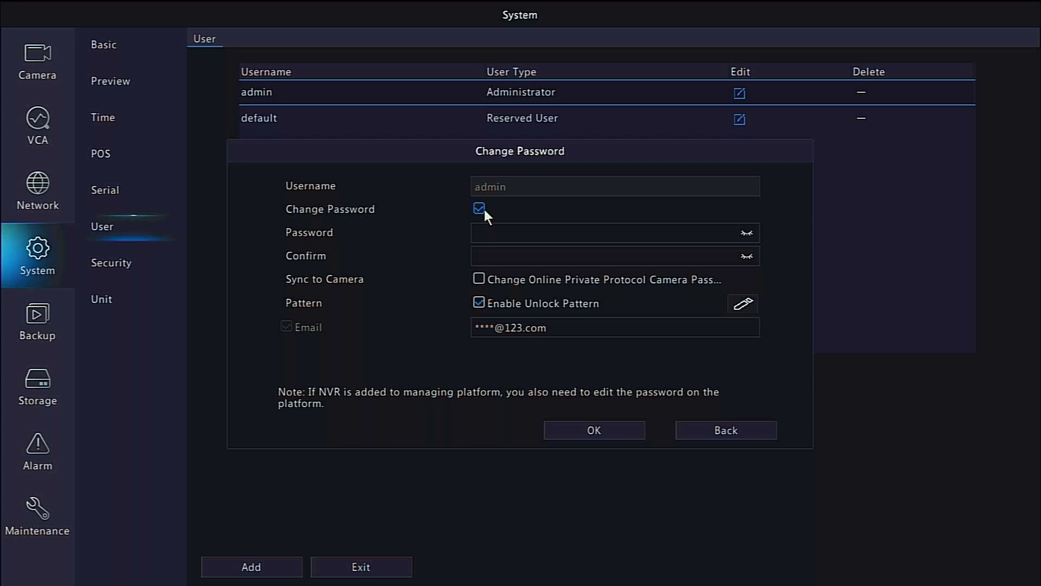
click(495, 233)
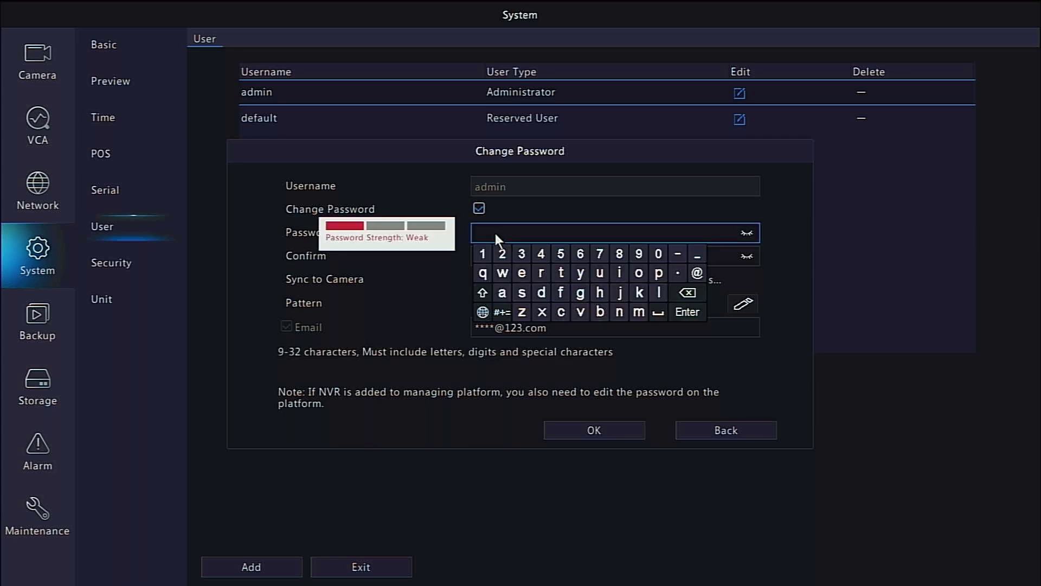
click(489, 298)
click(509, 291)
click(541, 292)
click(639, 311)
click(620, 273)
click(619, 312)
click(522, 254)
click(541, 254)
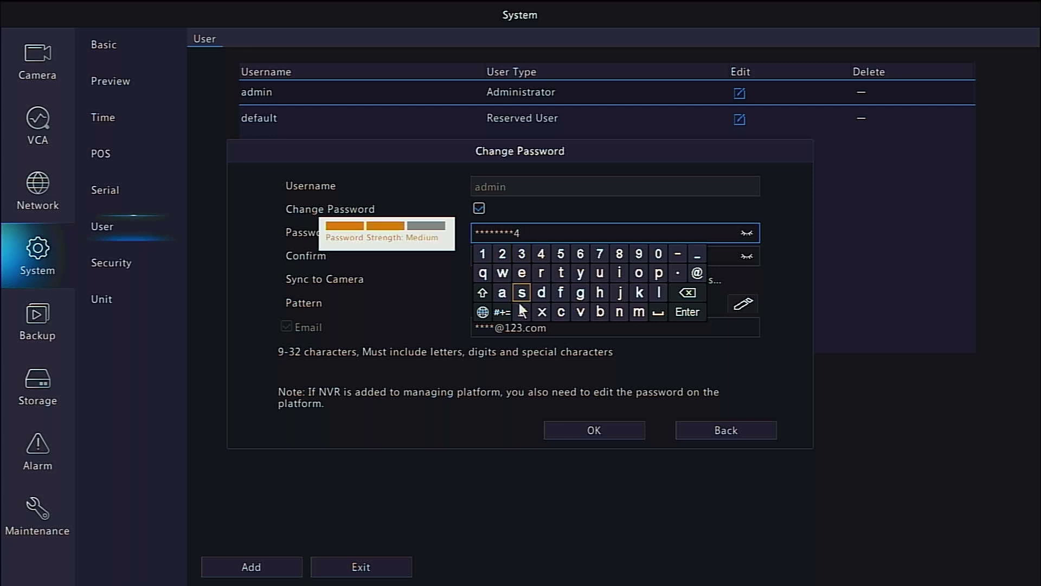
click(502, 311)
click(502, 273)
click(687, 312)
Repeat the new admin password in the Confirm field and save the account changes
click(534, 256)
click(483, 316)
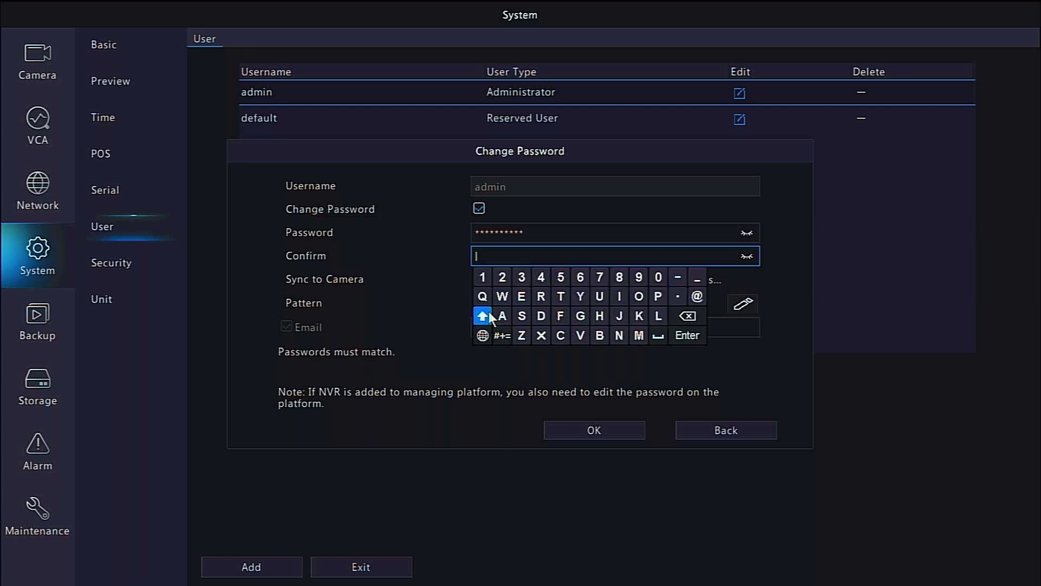
click(502, 316)
click(541, 315)
click(639, 335)
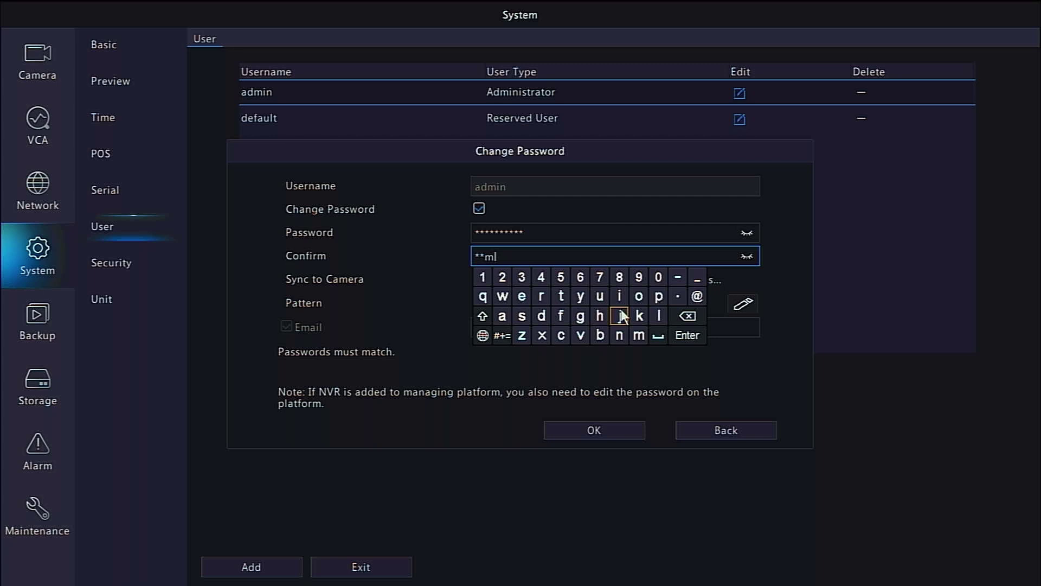
click(620, 296)
click(619, 335)
click(482, 277)
click(529, 277)
click(541, 276)
click(502, 335)
click(502, 296)
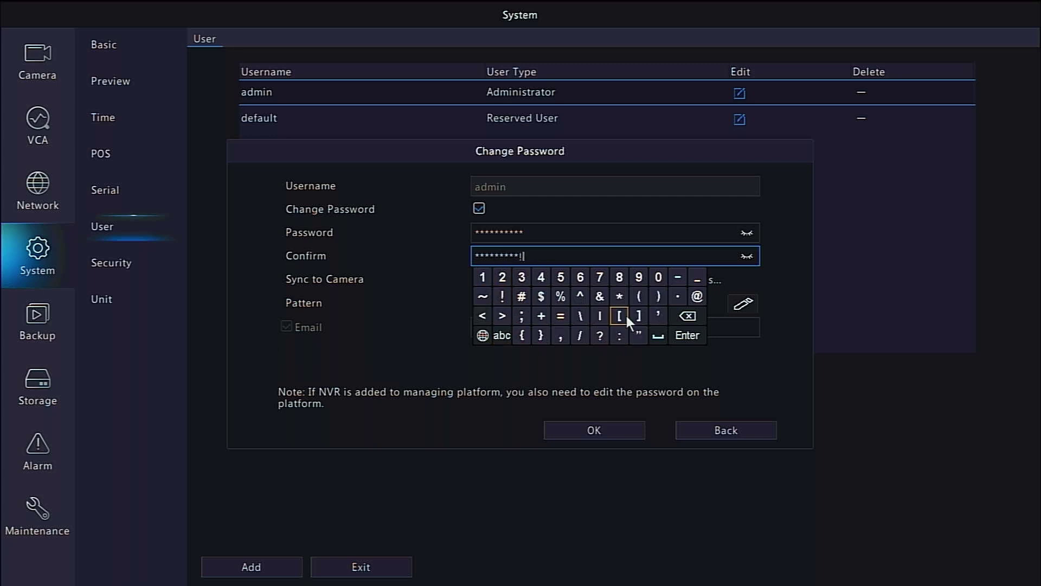
click(672, 333)
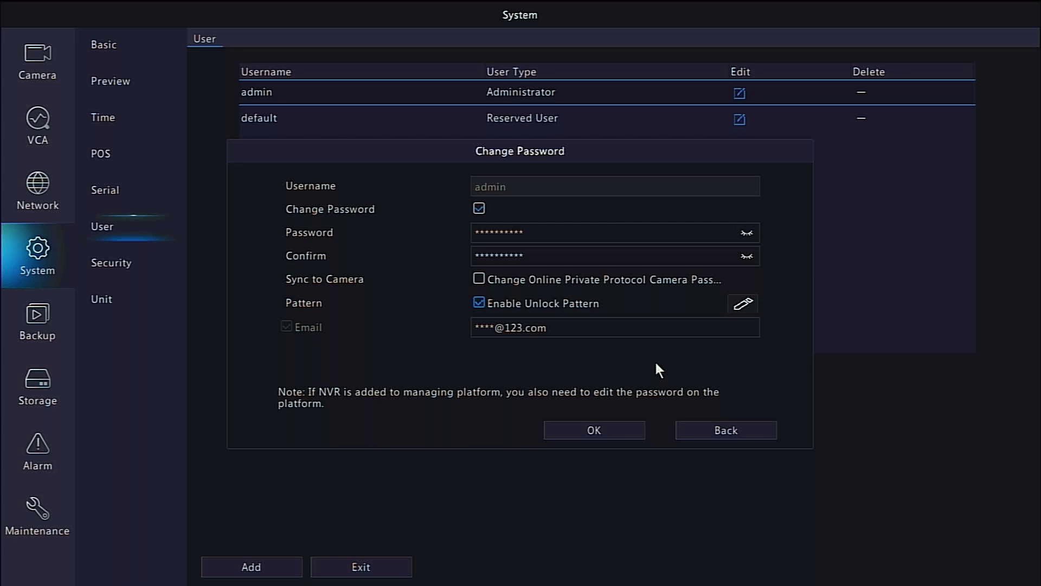
click(613, 431)
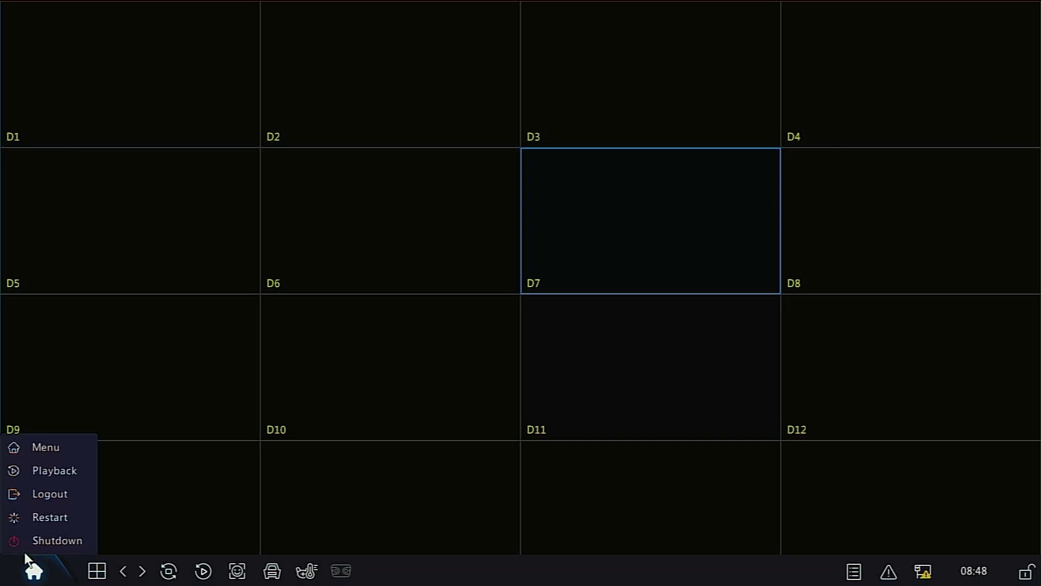
Log out of the recorder and log back in as admin with the new password instead of the unlock pattern
click(46, 492)
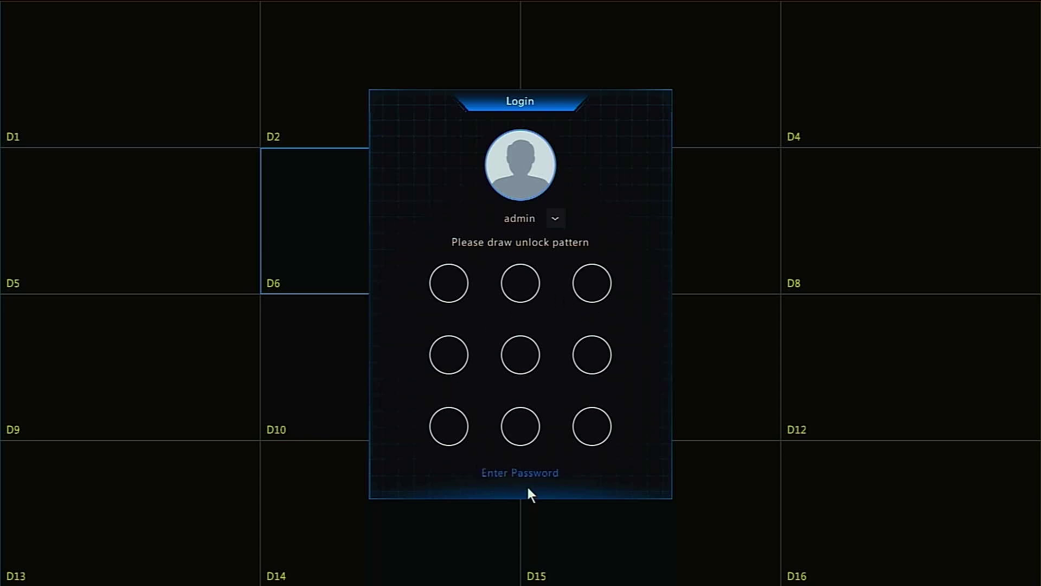
click(498, 475)
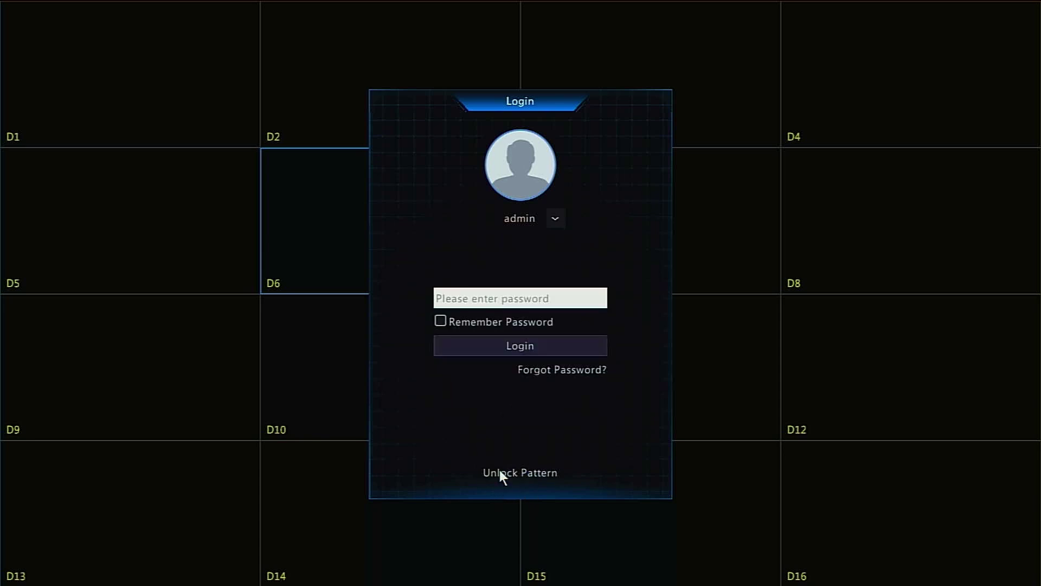
click(465, 296)
click(443, 358)
click(467, 359)
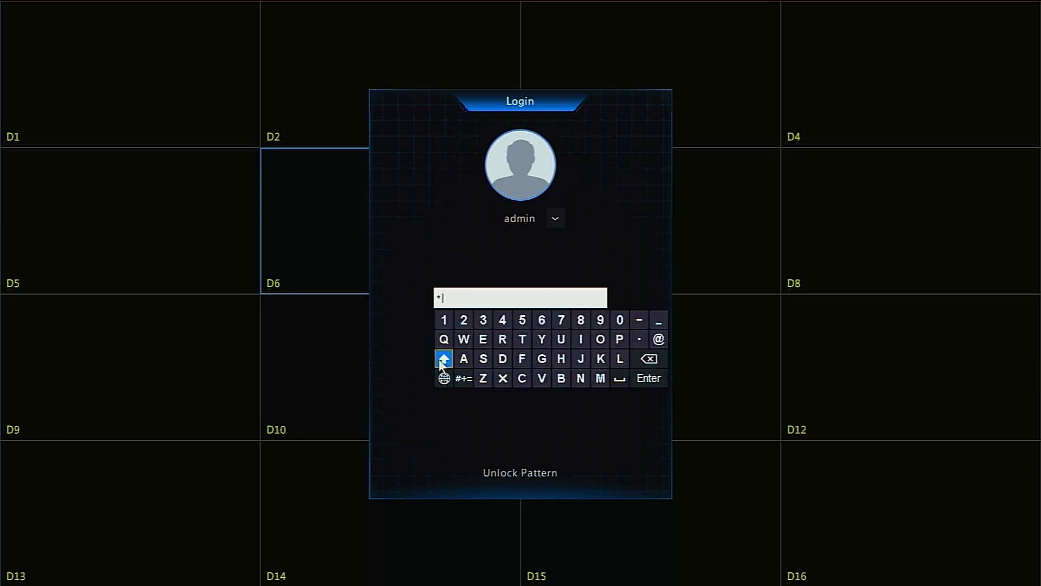
click(502, 358)
click(600, 378)
click(581, 339)
click(580, 378)
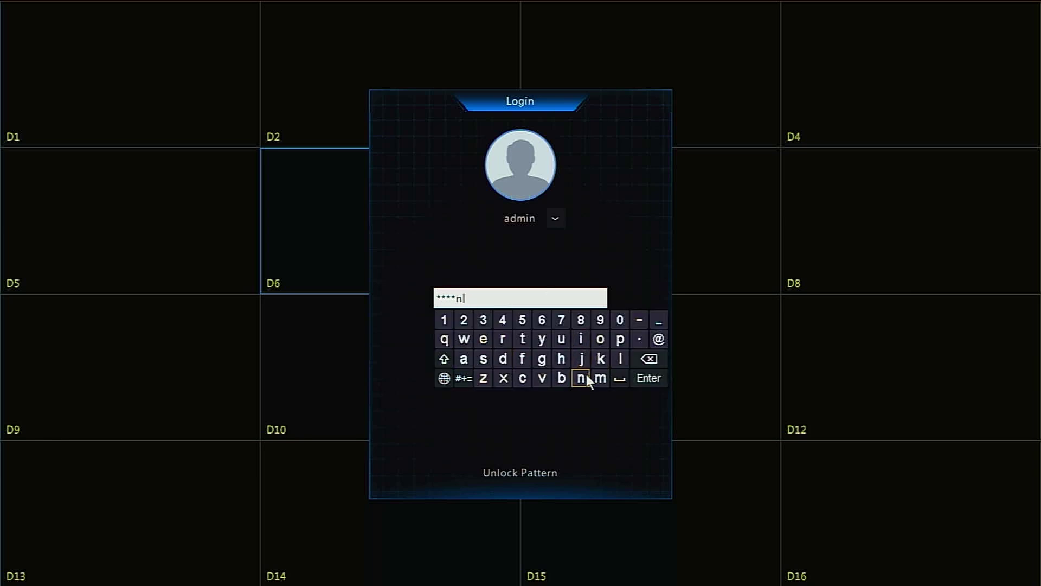
click(474, 378)
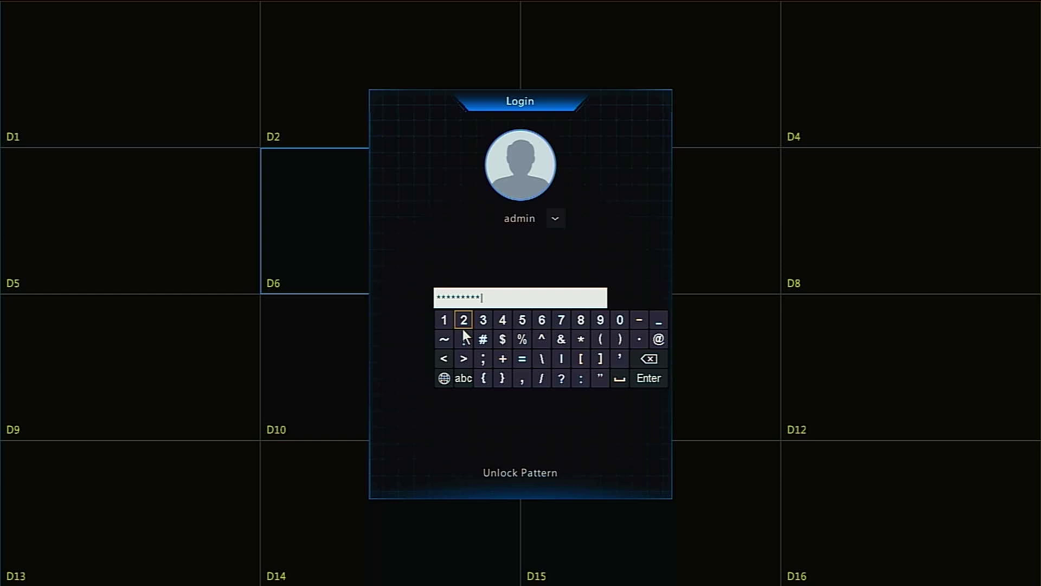
click(464, 339)
click(640, 380)
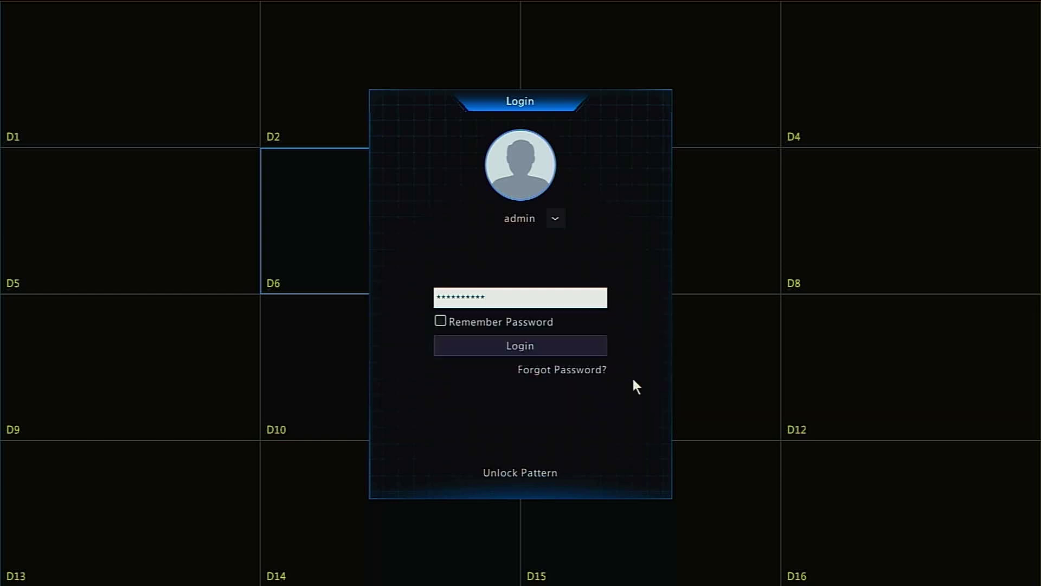
click(509, 346)
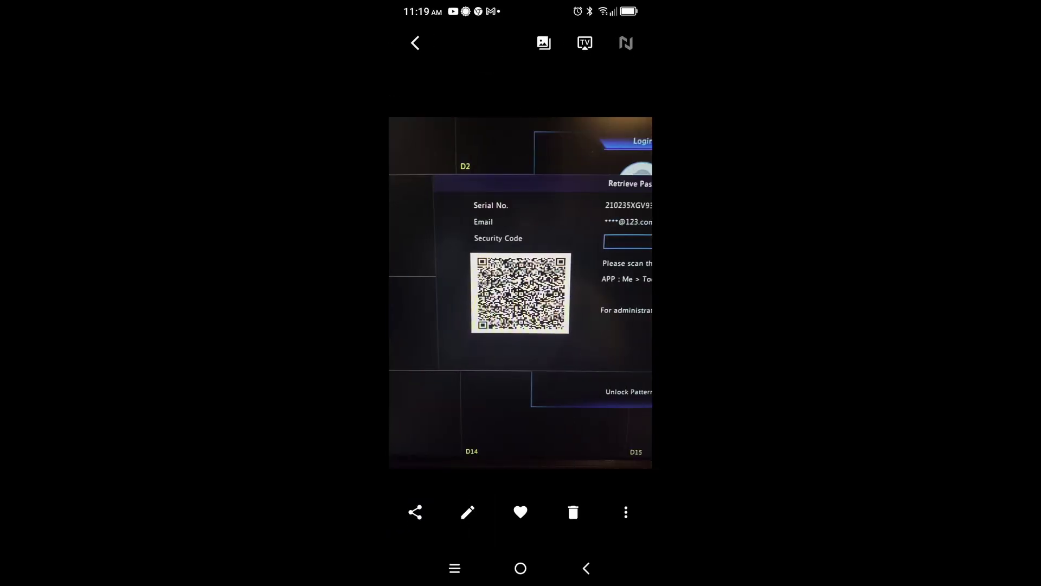
Switch to Gmail on the phone and start a new email addressed to the support team's suggested address
click(415, 512)
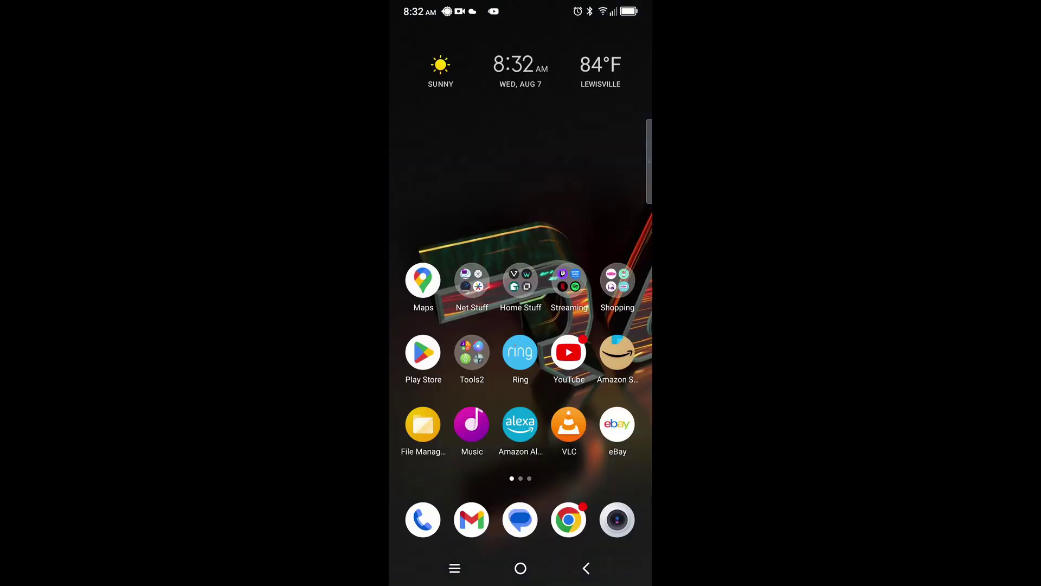
click(472, 519)
click(587, 483)
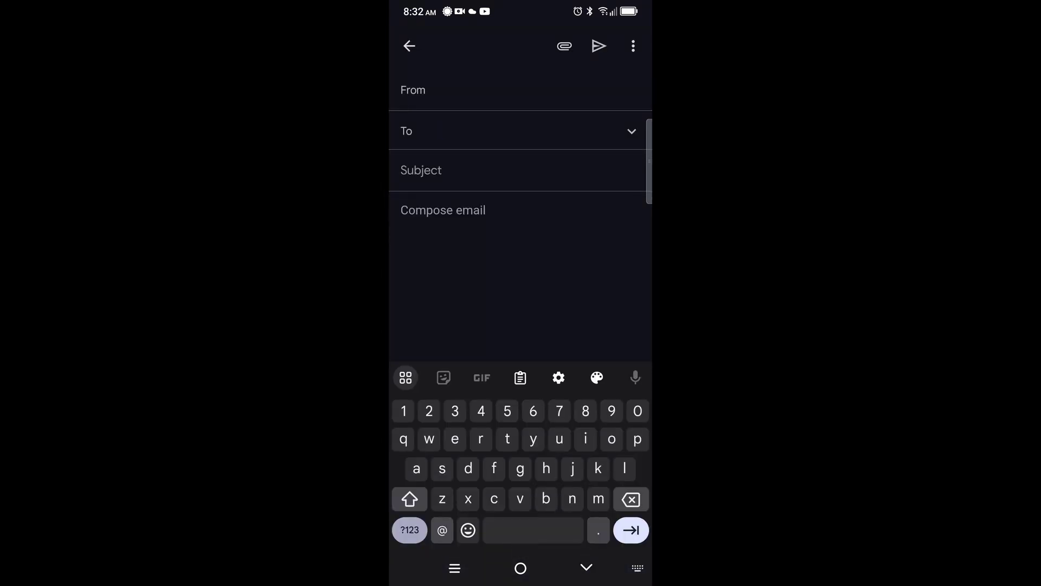
text(sy)
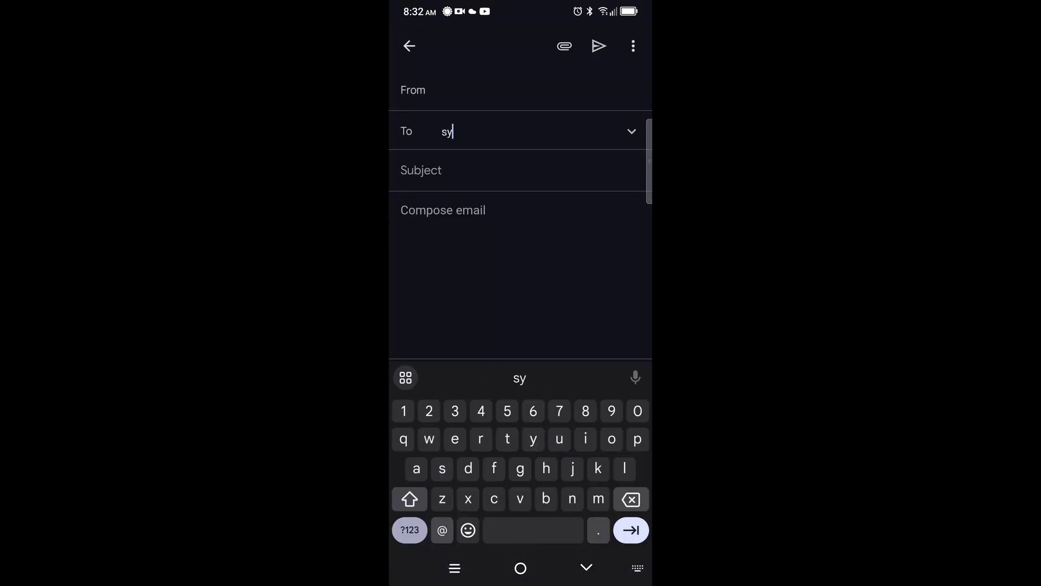
key(BackSpace)
text(up)
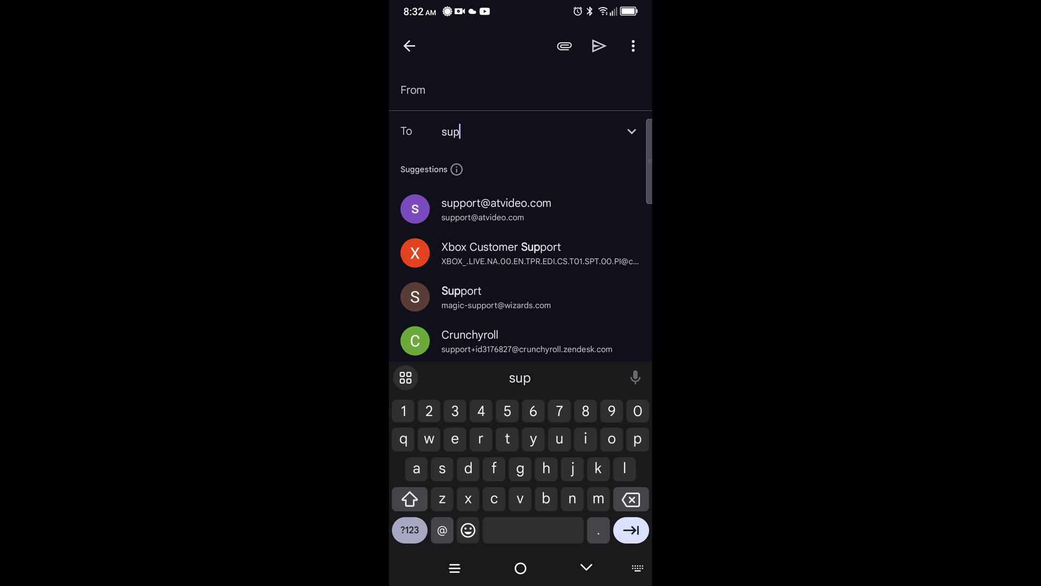
click(506, 211)
Give the email the subject "Password reset" and the body "Hi, I need a password reset please."
click(479, 213)
text(Password reset)
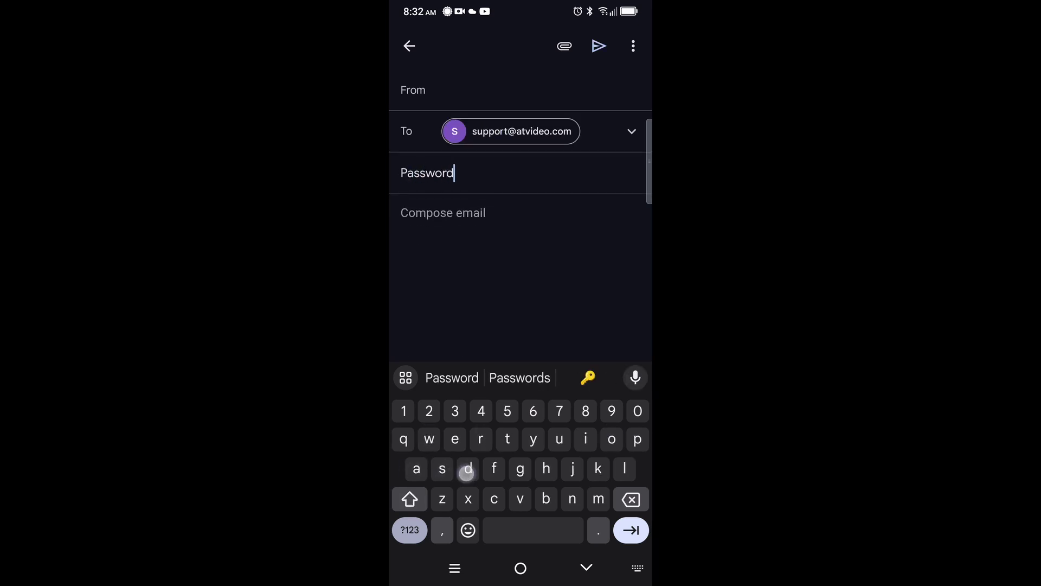
click(401, 212)
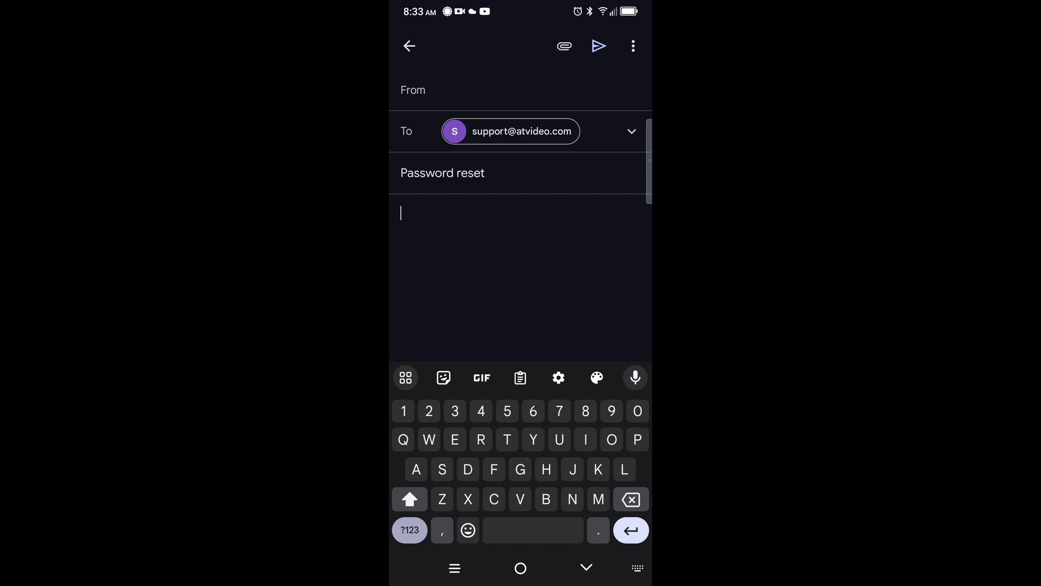
text(Hi,)
key(Return)
text(I)
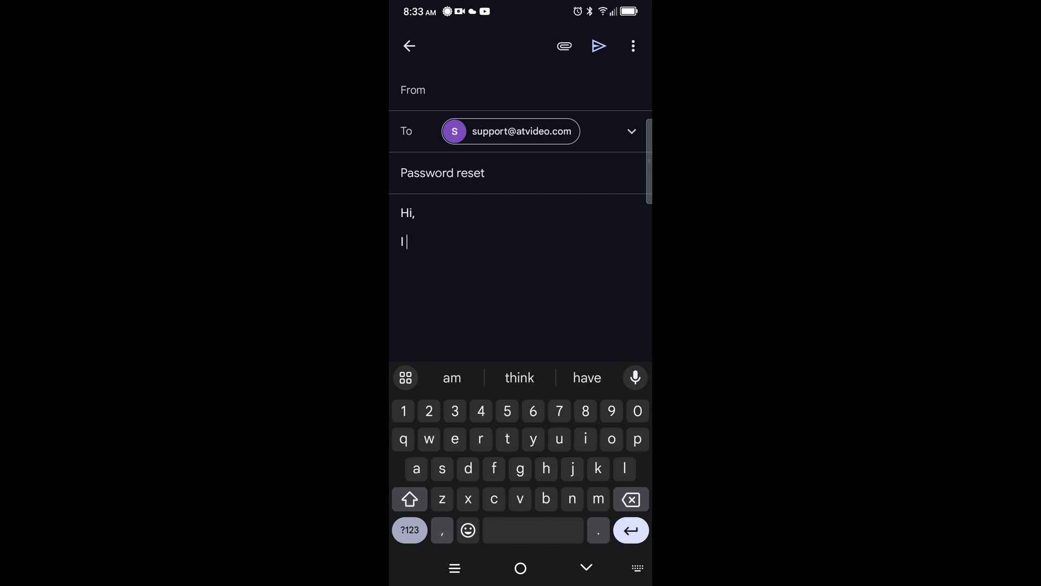
text( need a password)
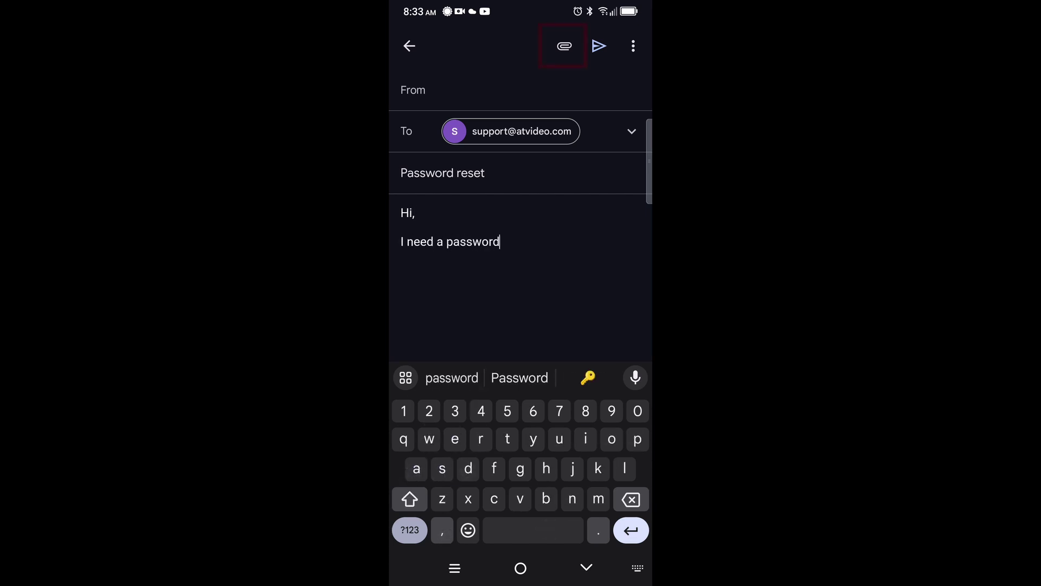
text( reset please.)
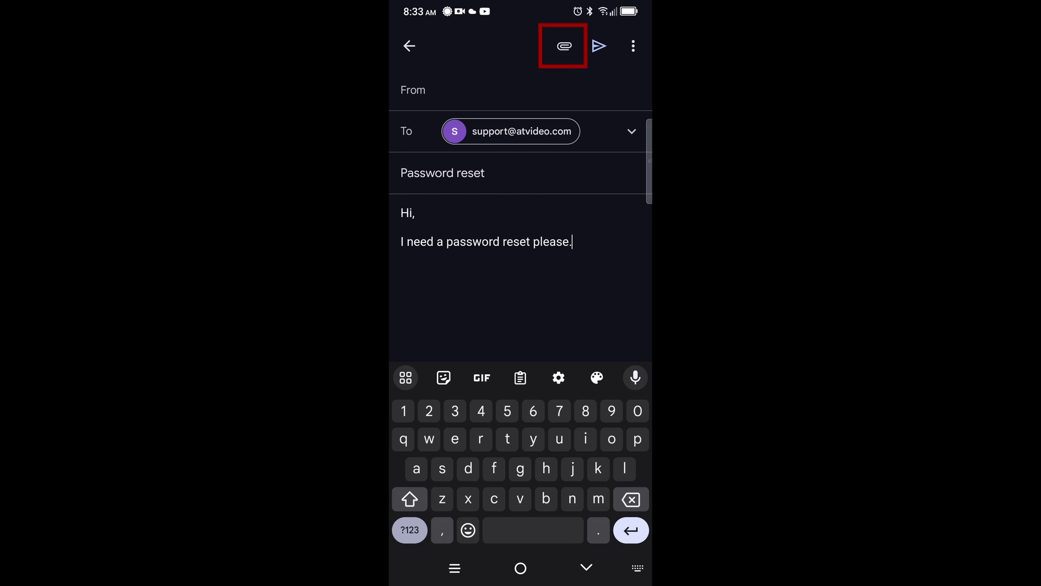
key(Return)
Attach the QR code screenshot from the Screenshots folder to the support email
click(564, 45)
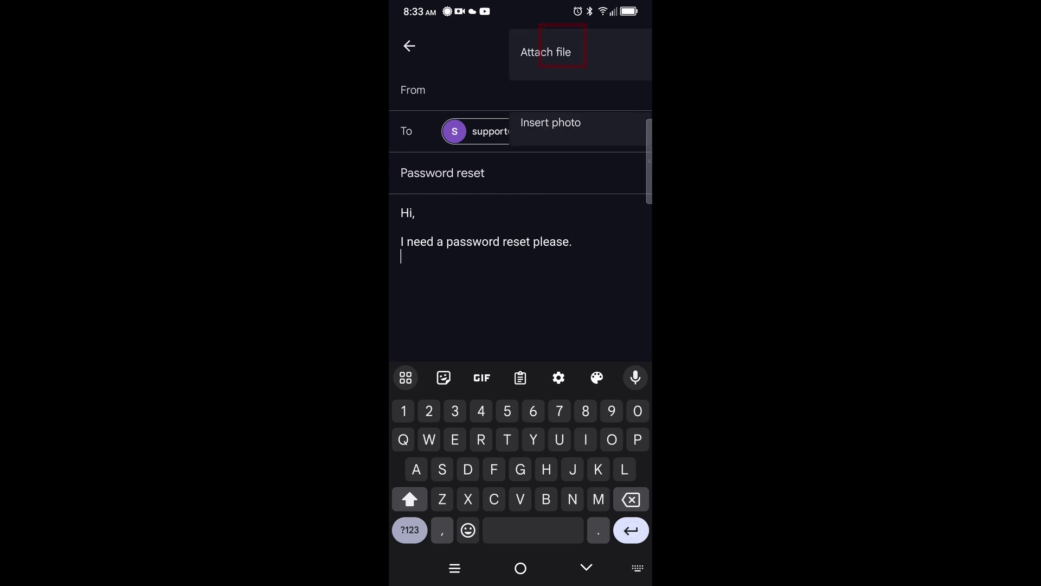
click(553, 51)
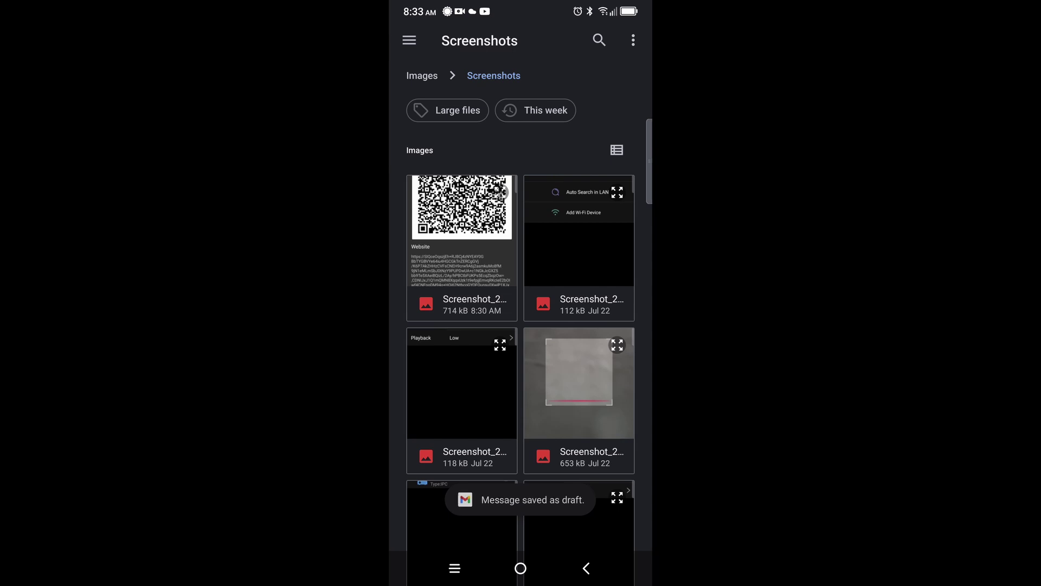
click(460, 208)
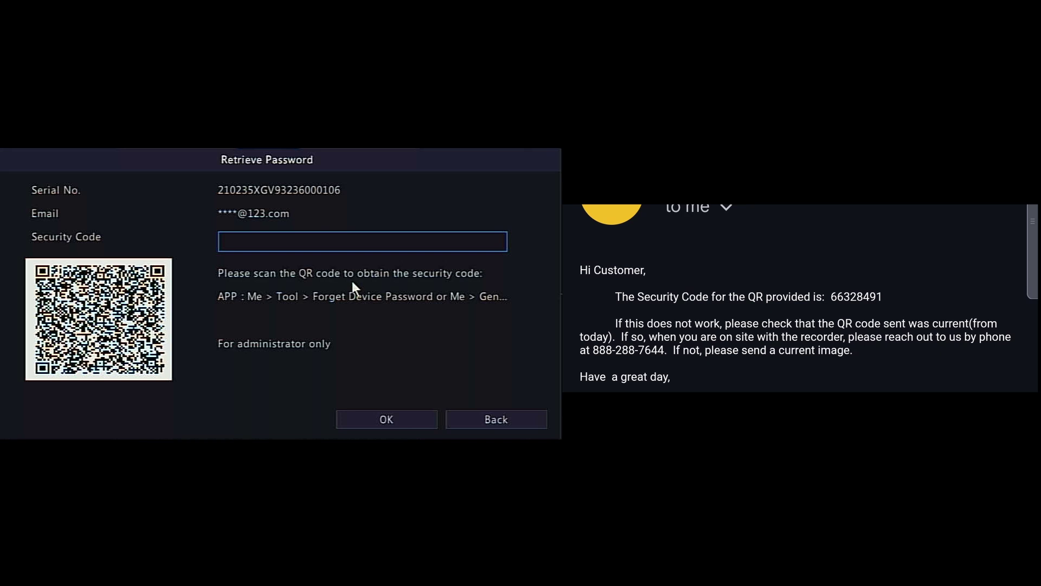
Enter the security code from the support email in the recorder's Retrieve Password dialog and submit it
click(328, 241)
click(327, 265)
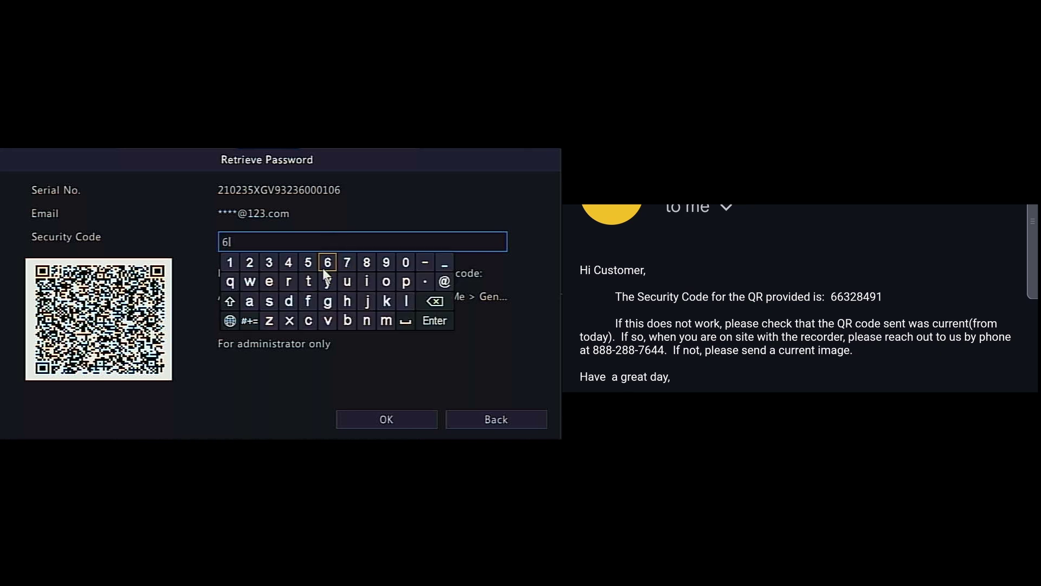
click(324, 267)
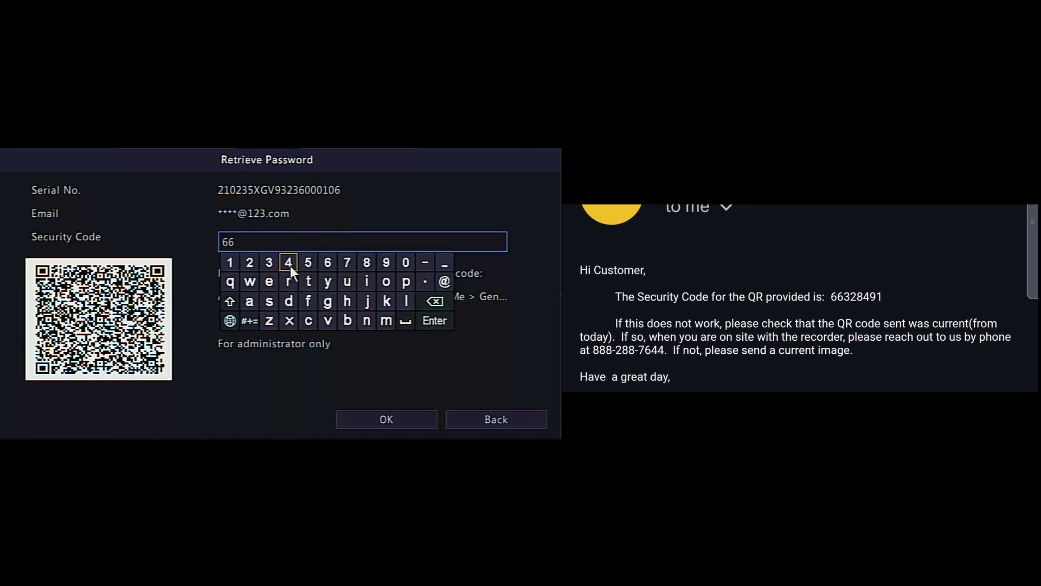
click(255, 268)
click(373, 267)
click(289, 263)
click(387, 264)
click(230, 263)
click(433, 320)
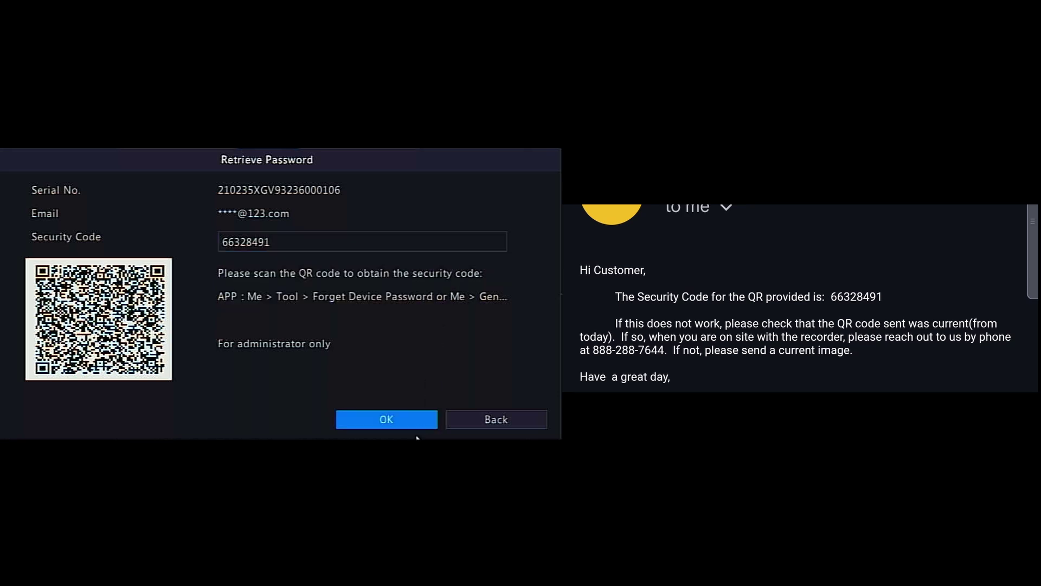
click(408, 420)
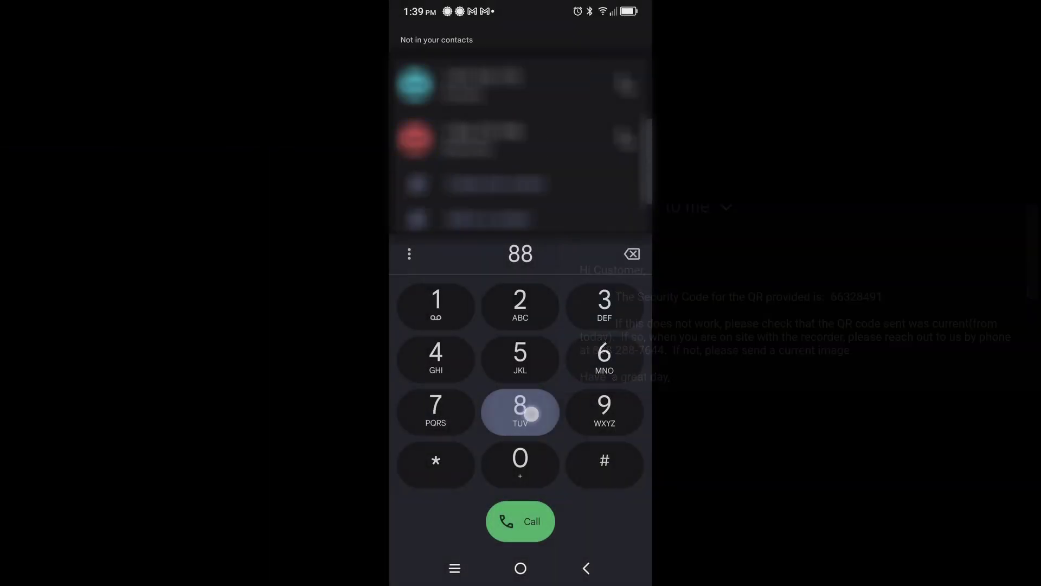
Enter the support team's phone number in the phone's dialer
click(531, 411)
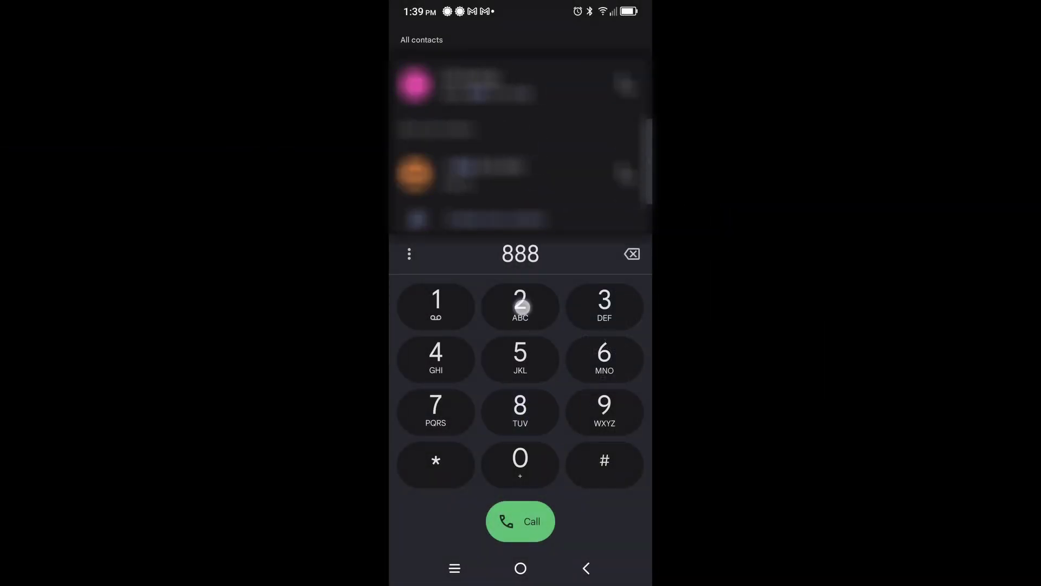
click(520, 302)
click(523, 410)
click(523, 410)
click(439, 403)
click(604, 354)
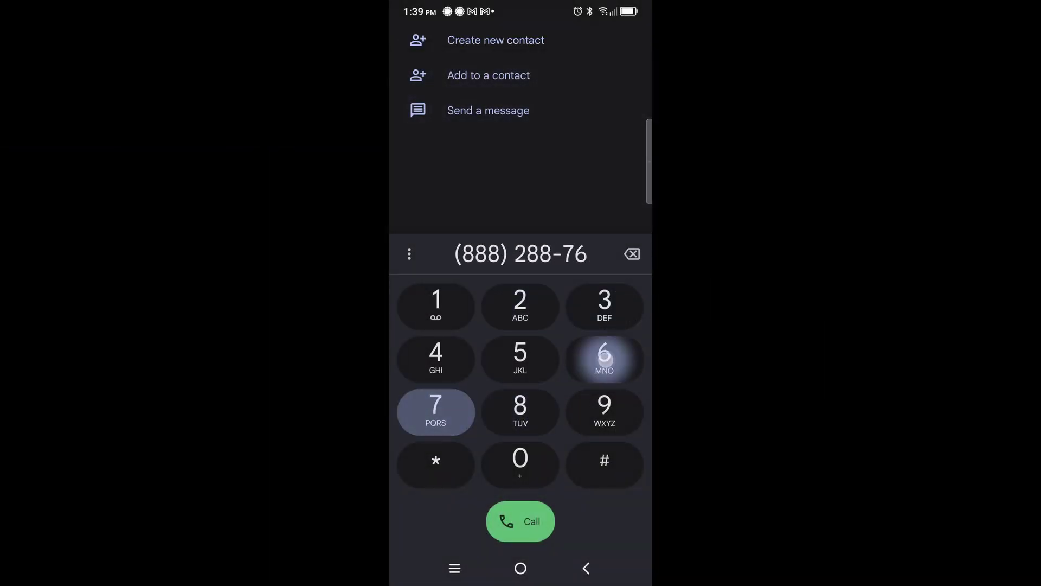
click(435, 357)
click(435, 357)
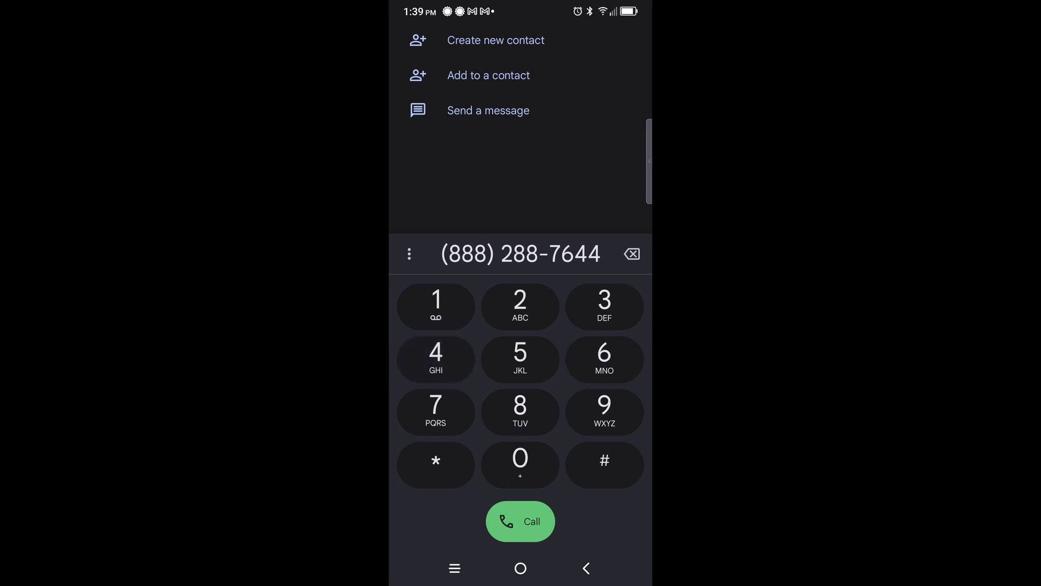